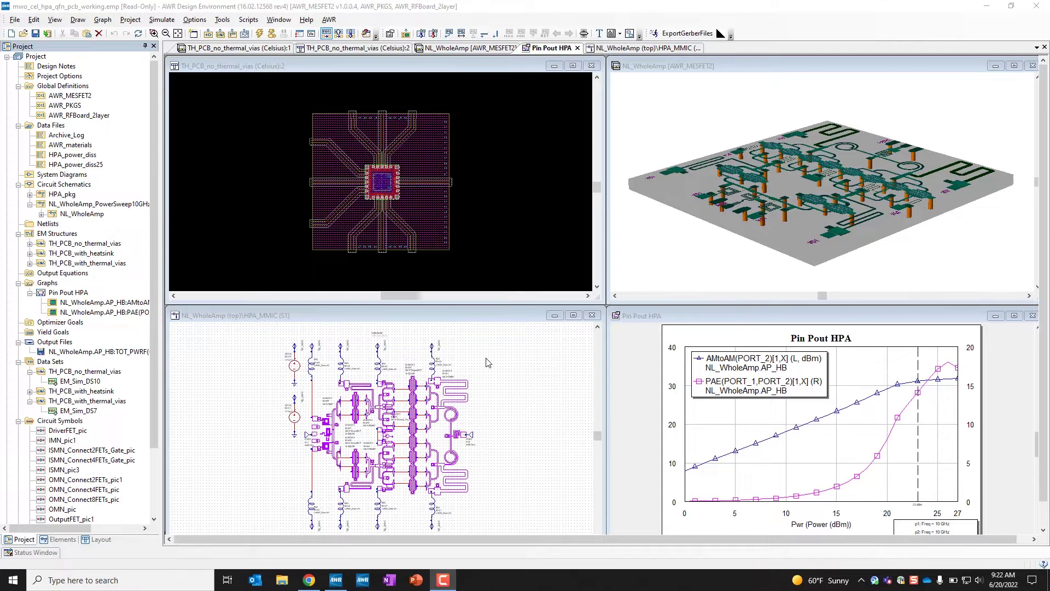
# - Activate the NL_WholeAmp (top)\HPA_MMIC schematic window among the tiled views
pyautogui.click(513, 375)
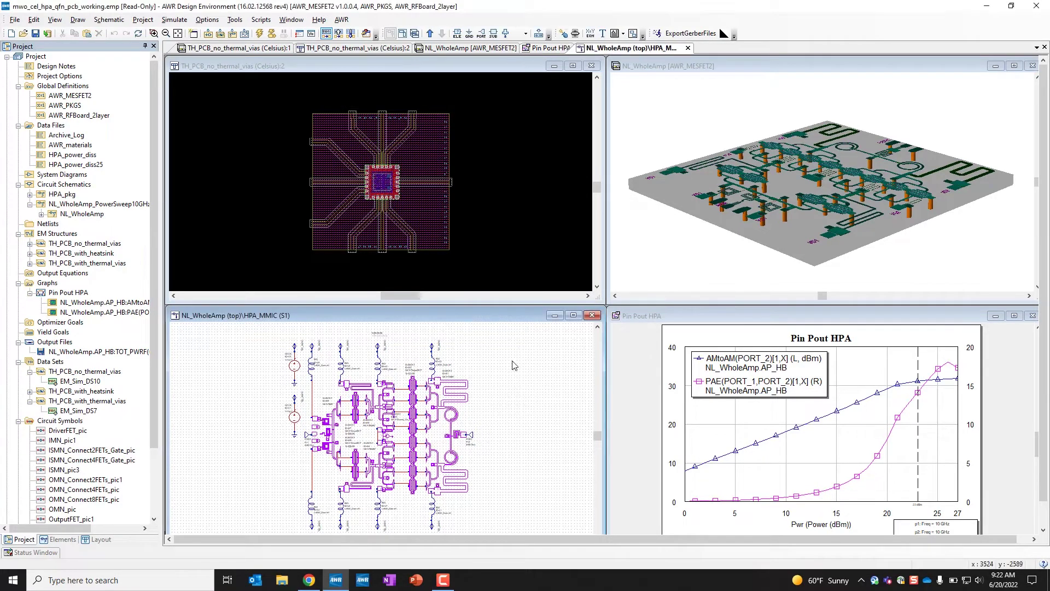
# - Exit to the top-level NL_WholeAmp schematic, rerun the power sweep, and review the Pin Pout HPA graph enlarged
pyautogui.click(431, 37)
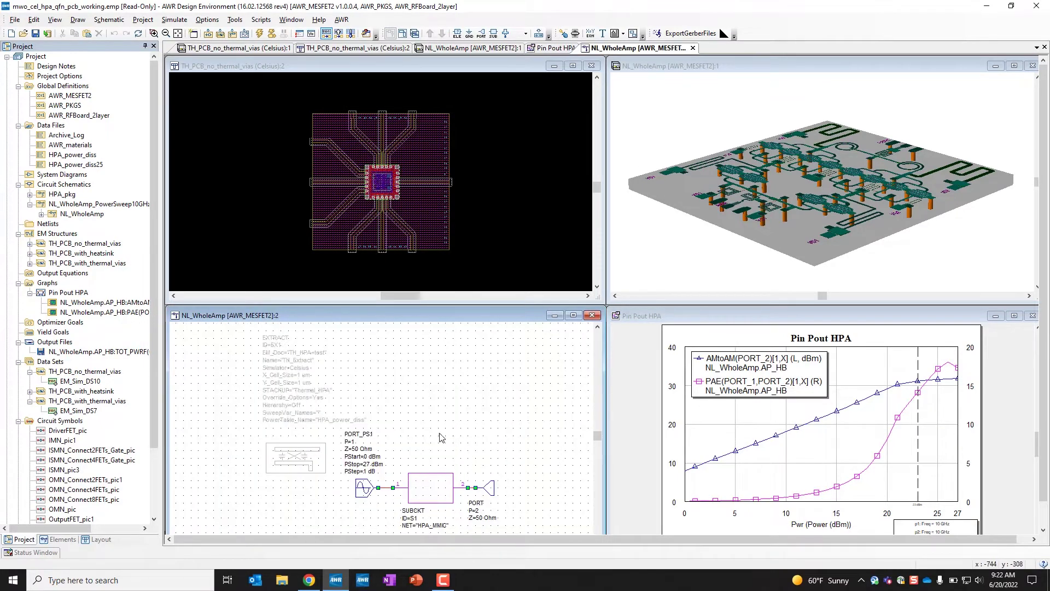
pyautogui.click(260, 33)
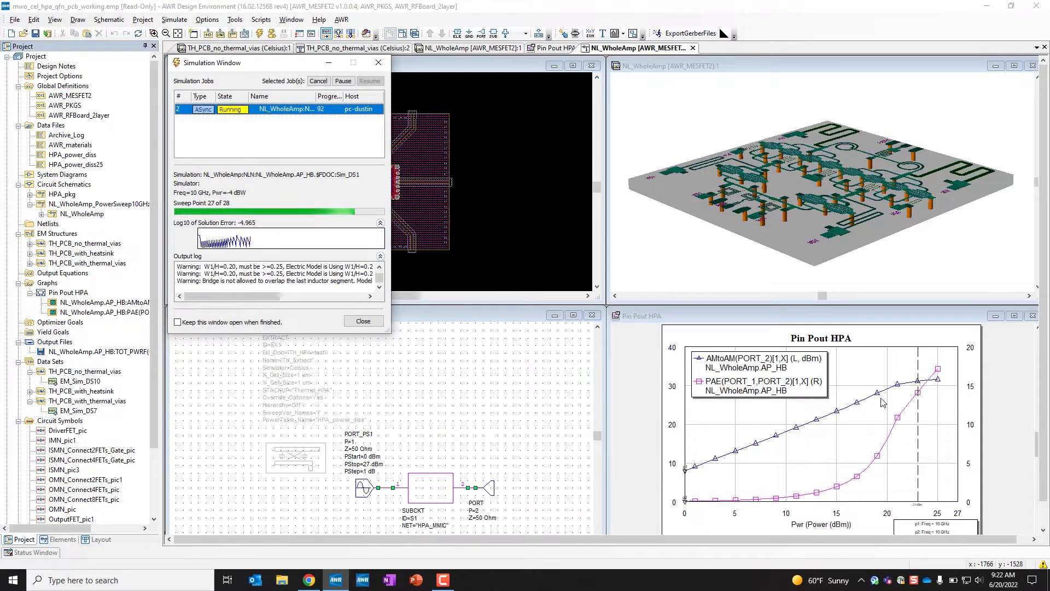
pyautogui.click(1015, 316)
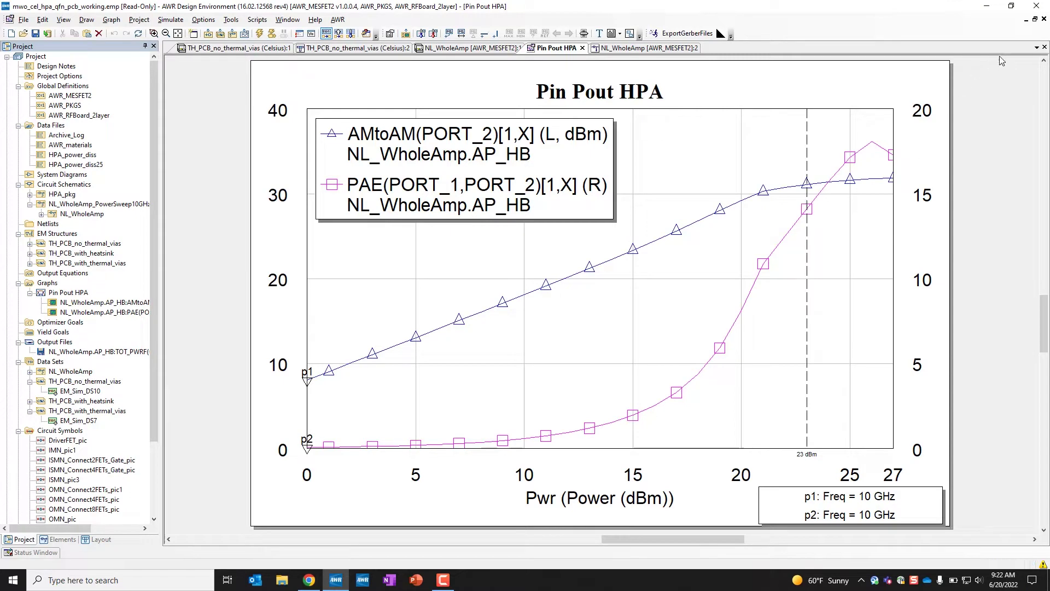
pyautogui.click(1035, 19)
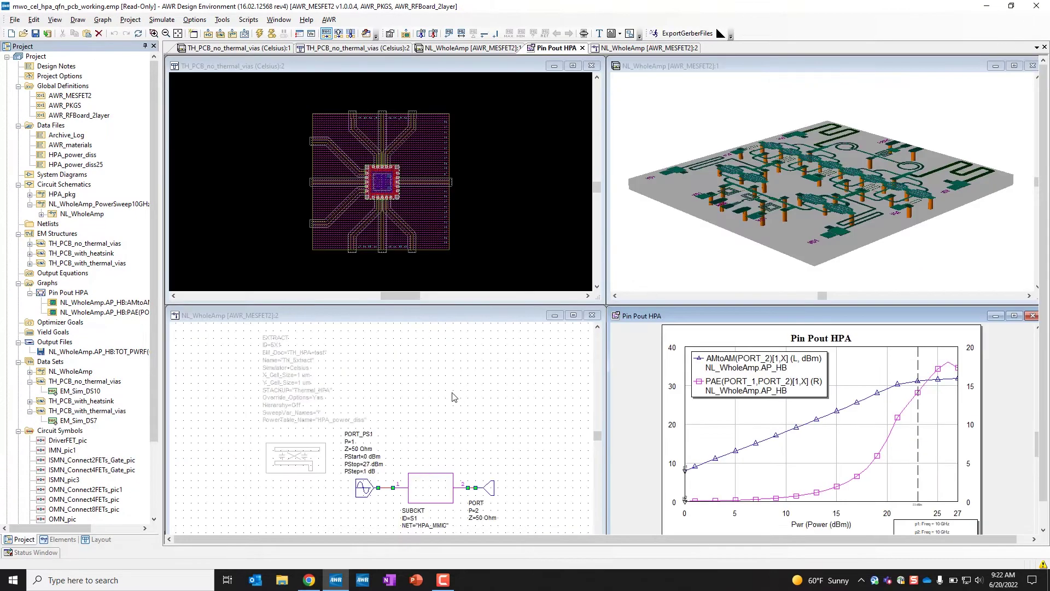
# - Check the TOT_PWRF output file settings, then open and scroll through the HPA_power_diss25 listing
pyautogui.doubleClick(97, 352)
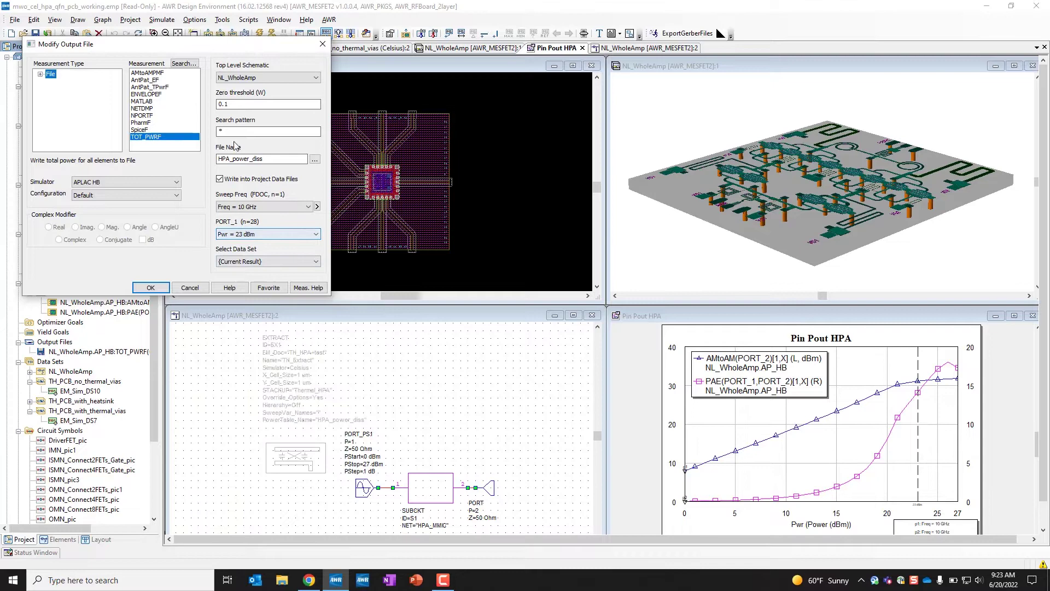
pyautogui.click(188, 288)
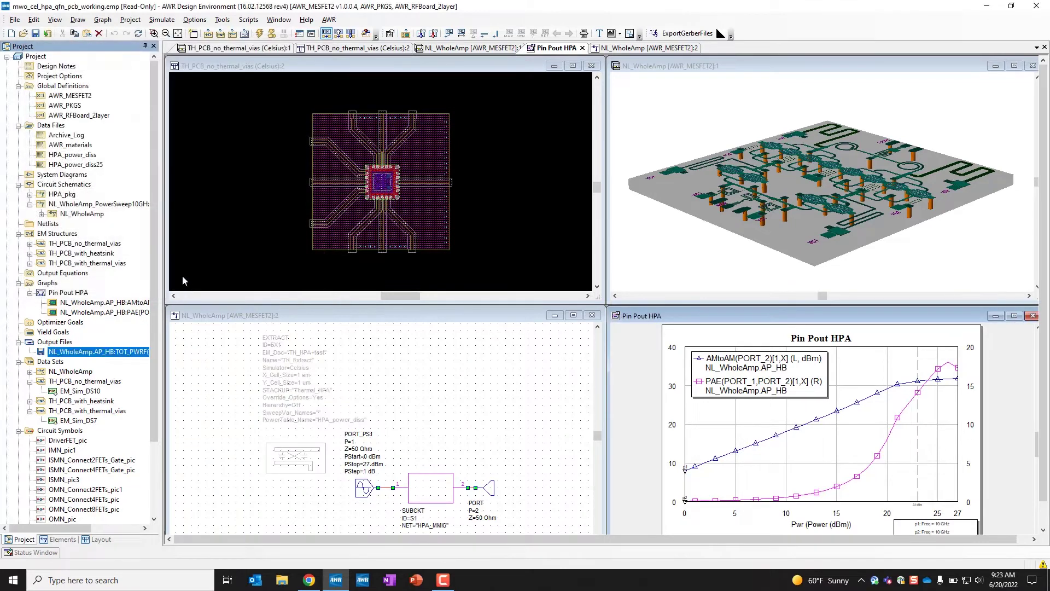
pyautogui.doubleClick(71, 165)
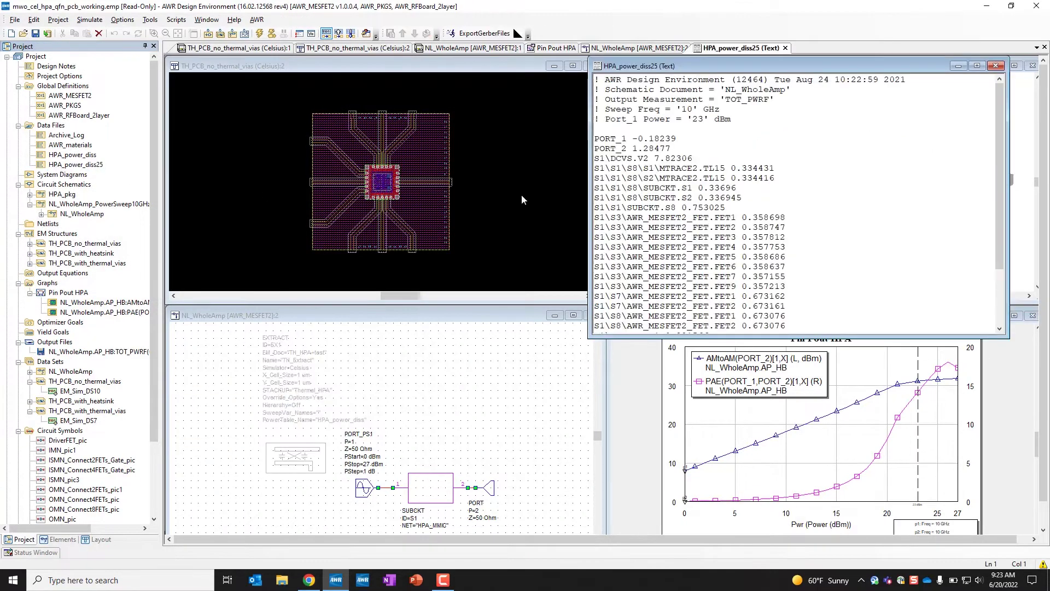
pyautogui.scroll(-2, 825, 233)
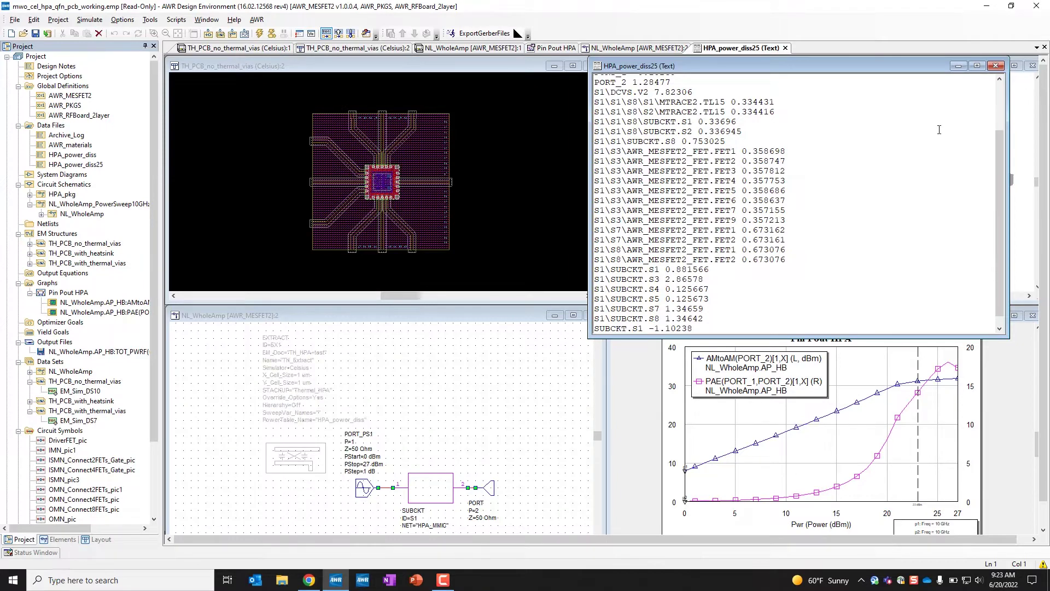
# - Close the listing, enable the EXTRACT block, and maximize the TH_PCB_no_thermal_vias layout
pyautogui.click(996, 65)
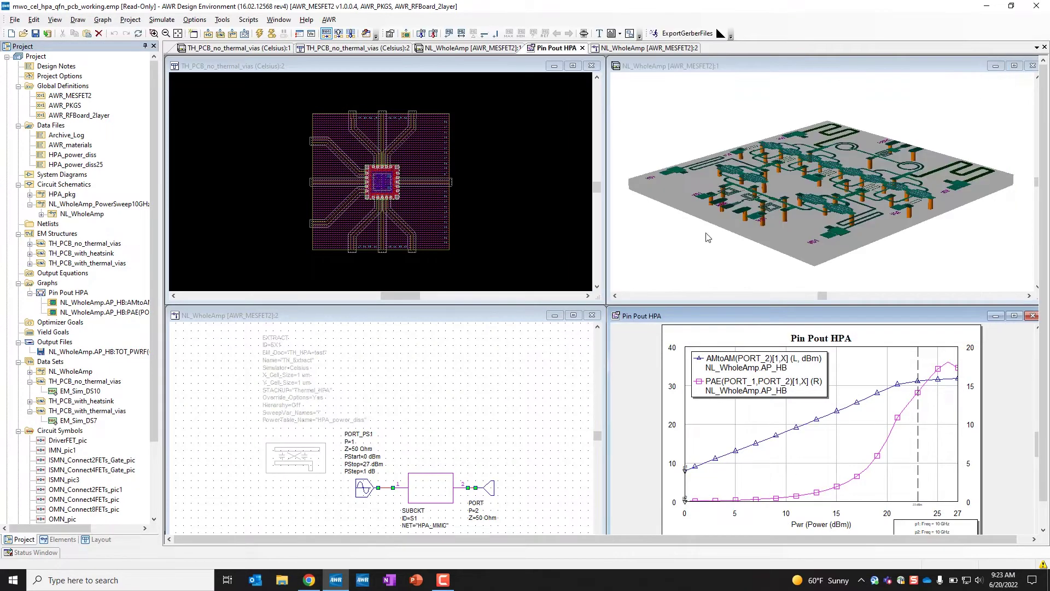
pyautogui.rightClick(300, 459)
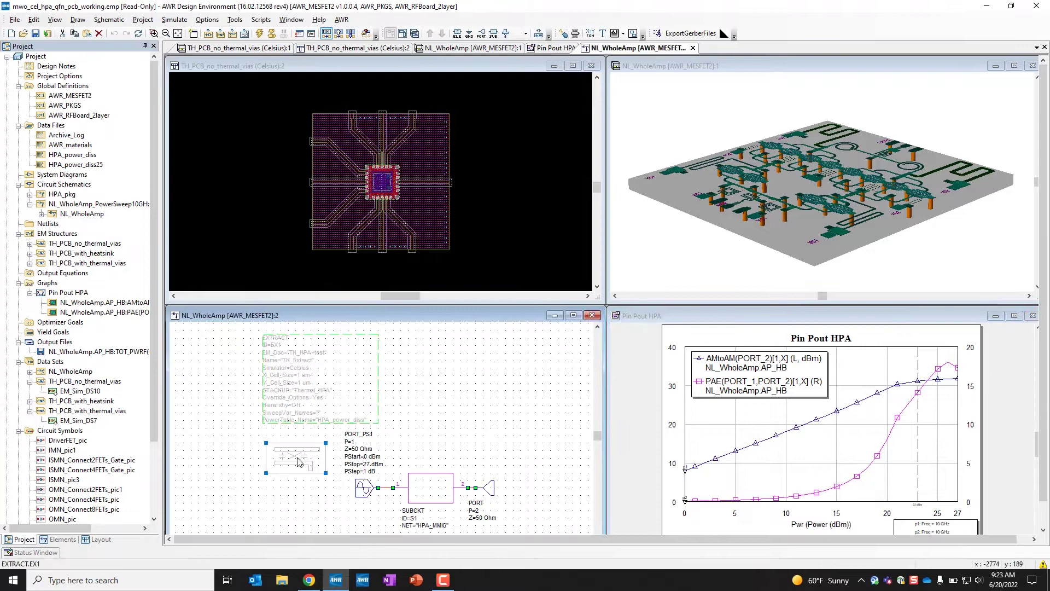
pyautogui.click(335, 345)
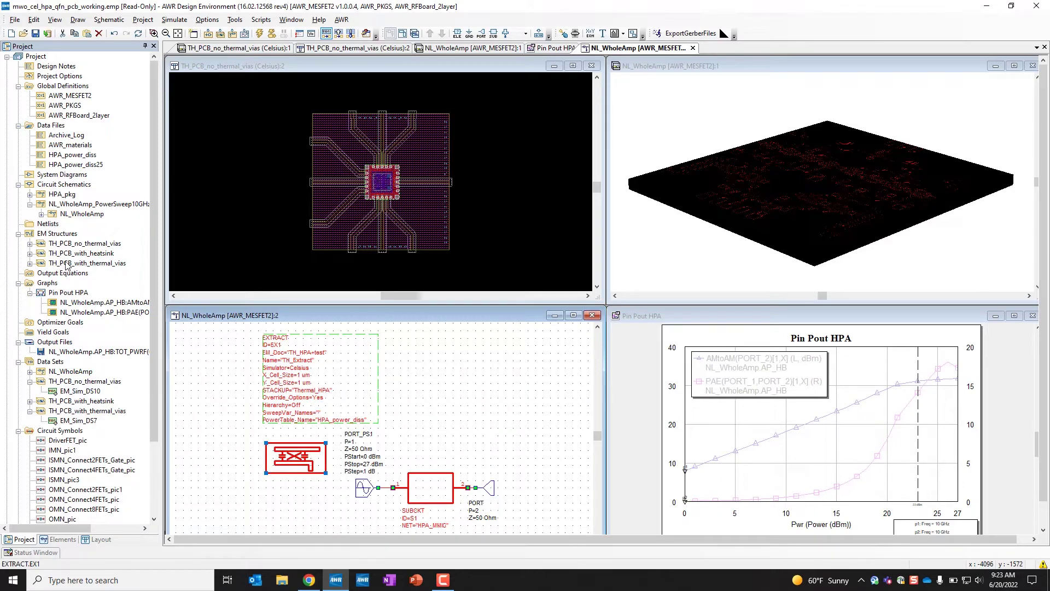
pyautogui.click(30, 243)
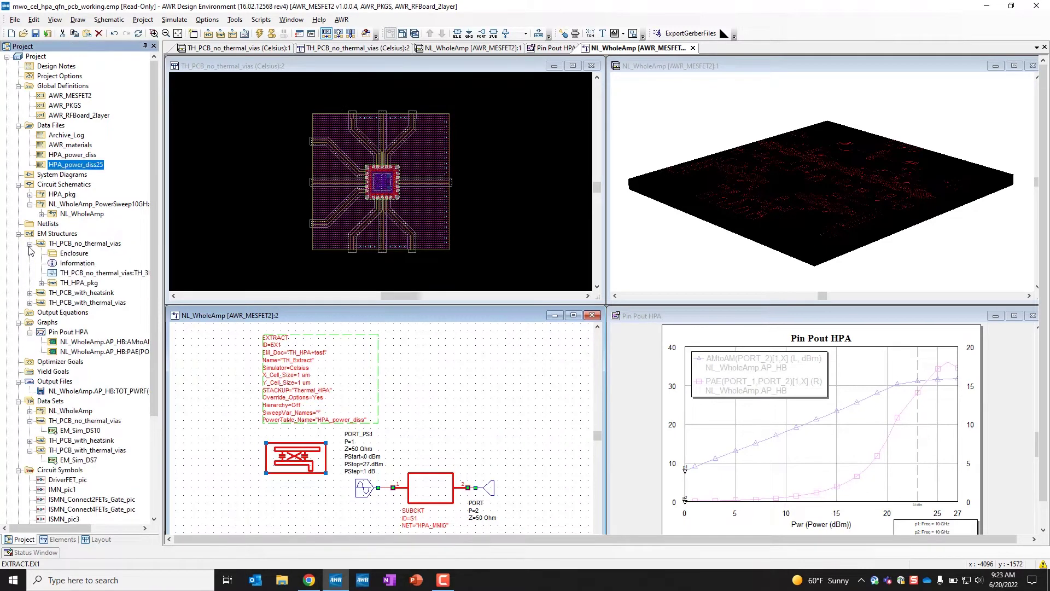
pyautogui.click(573, 66)
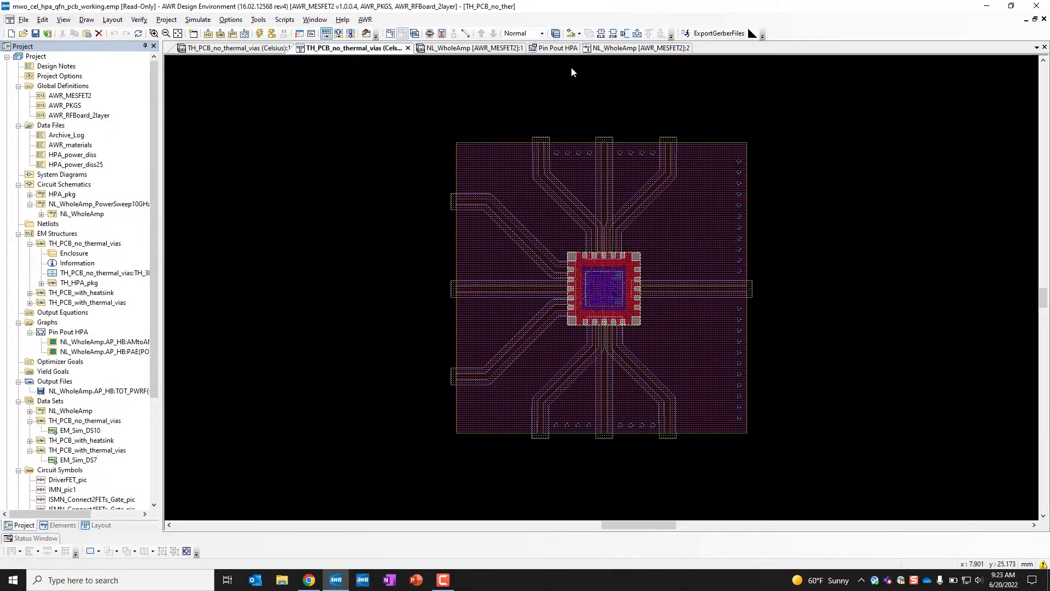
# - Turn off the TH_3D temperature annotation in the Celsius:1 view, zoom around the board, and collapse the node
pyautogui.click(418, 39)
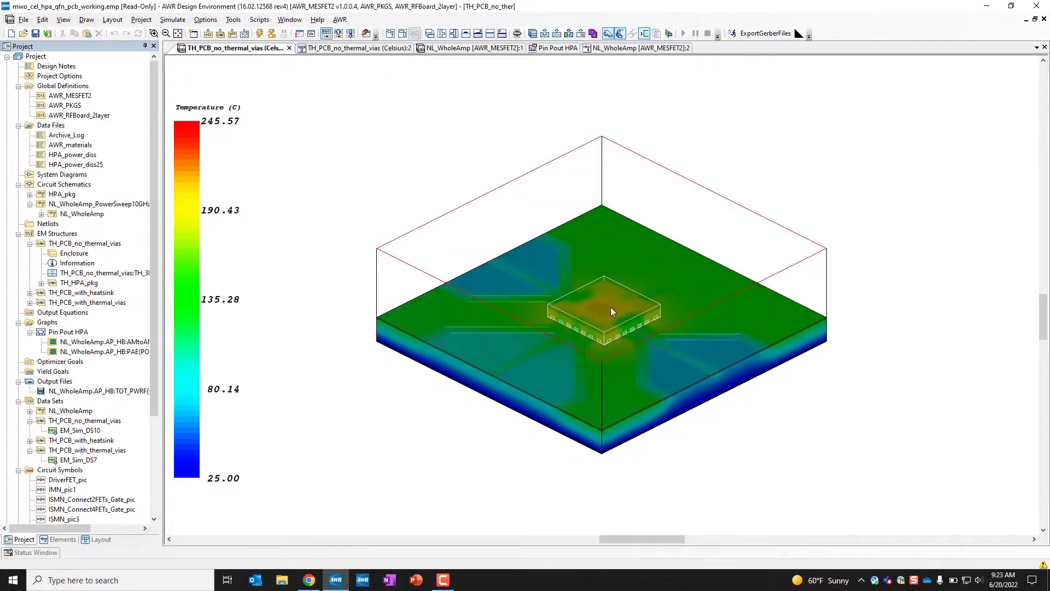
pyautogui.rightClick(96, 273)
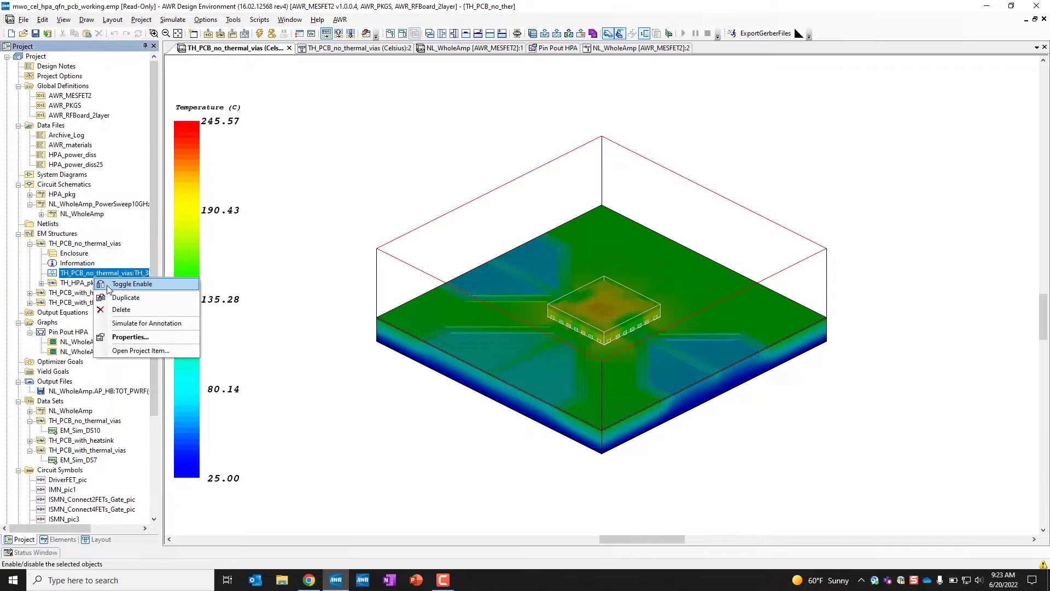
pyautogui.press('Escape')
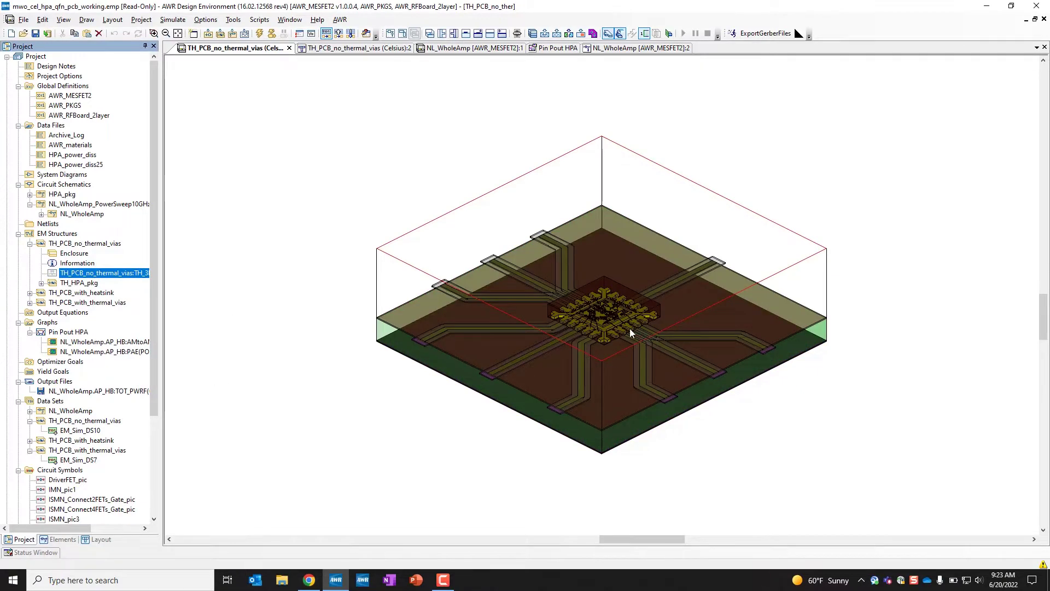
pyautogui.scroll(5, 628, 331)
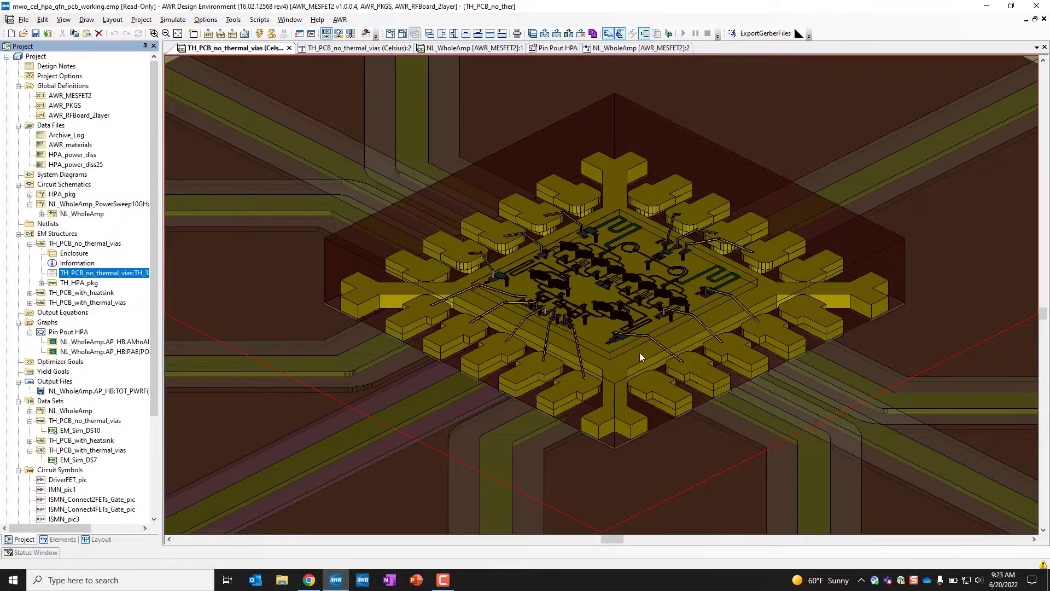
pyautogui.scroll(-5, 644, 352)
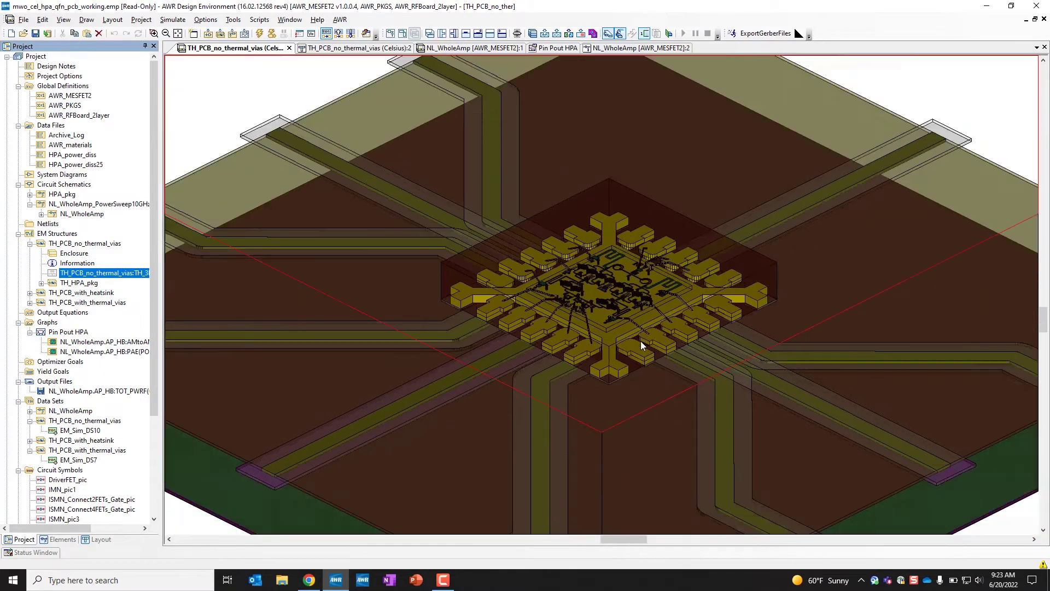
pyautogui.scroll(-1, 594, 316)
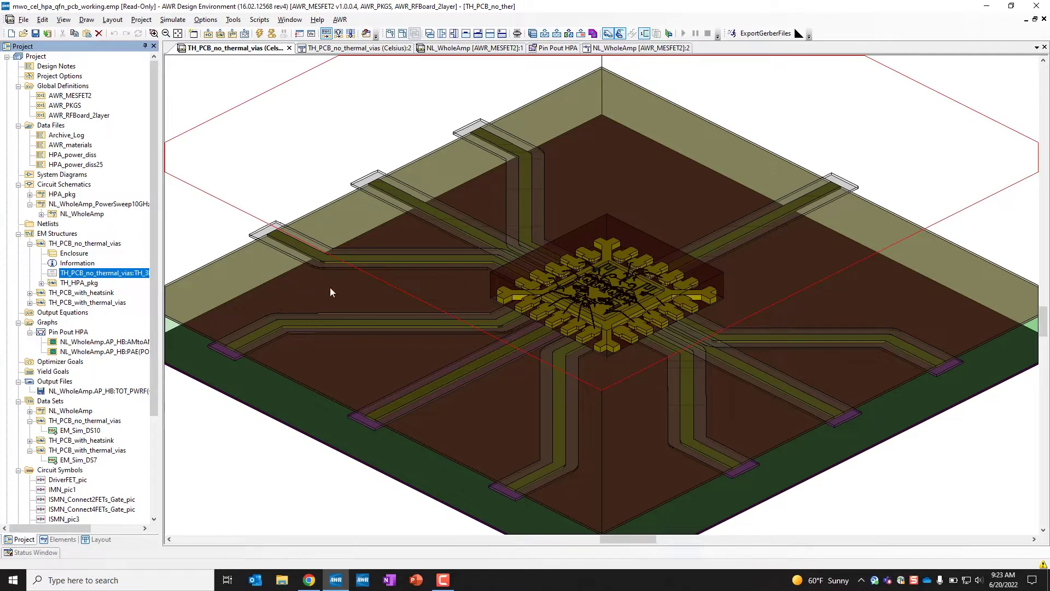
pyautogui.click(30, 244)
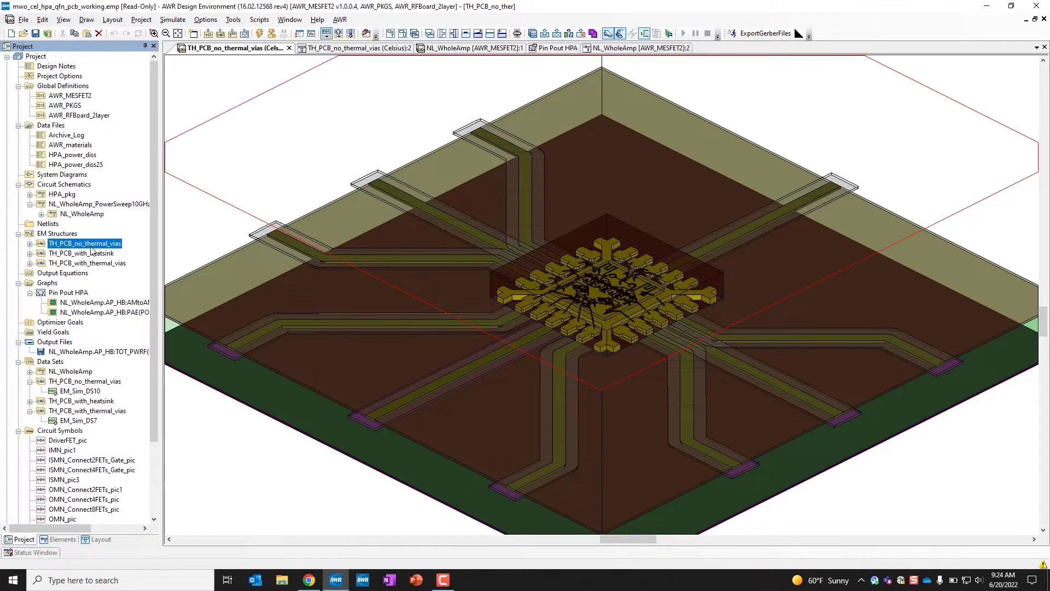
# - Open the TH_PCB_with_heatsink 3D temperature map (25.00–61.74 °C), then select TH_PCB_no_thermal_vias
pyautogui.click(82, 255)
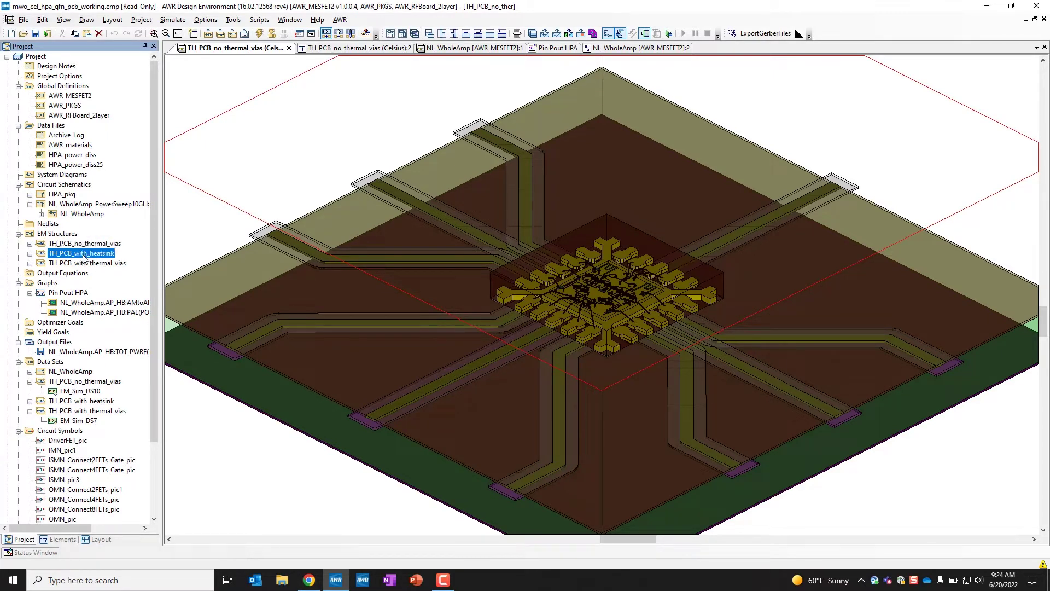
pyautogui.rightClick(82, 255)
pyautogui.press('Escape')
pyautogui.click(381, 324)
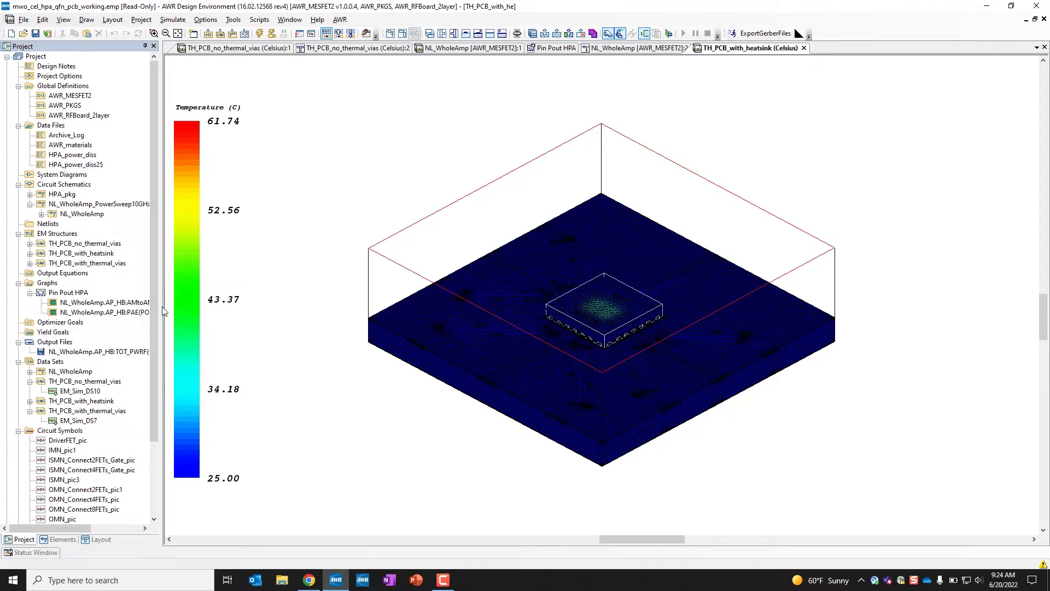
# - Open TH_PCB_no_thermal_vias in the Celsius native editor from its context menu
pyautogui.rightClick(79, 246)
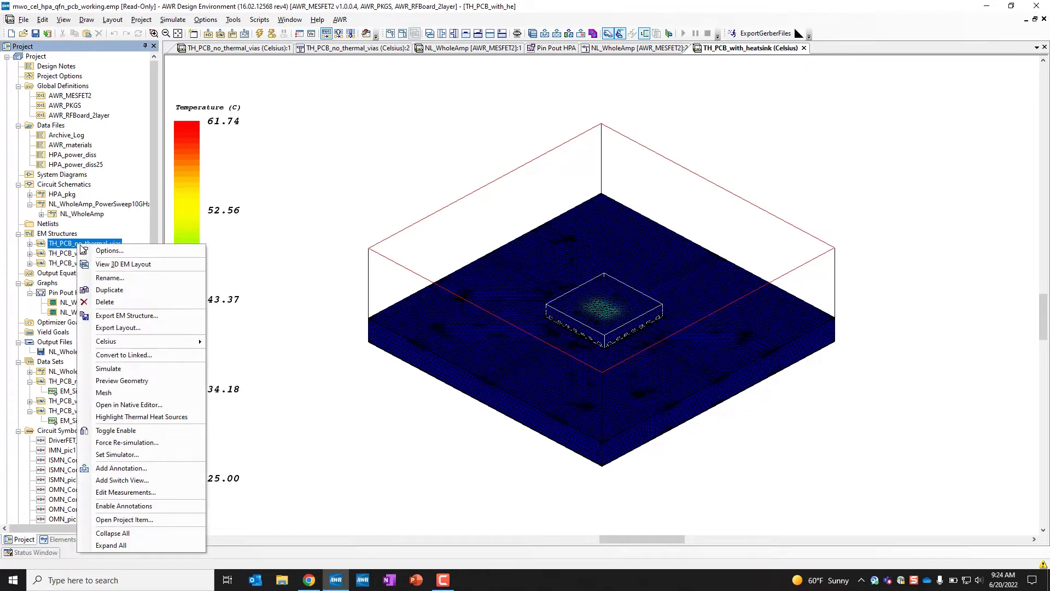
pyautogui.click(141, 405)
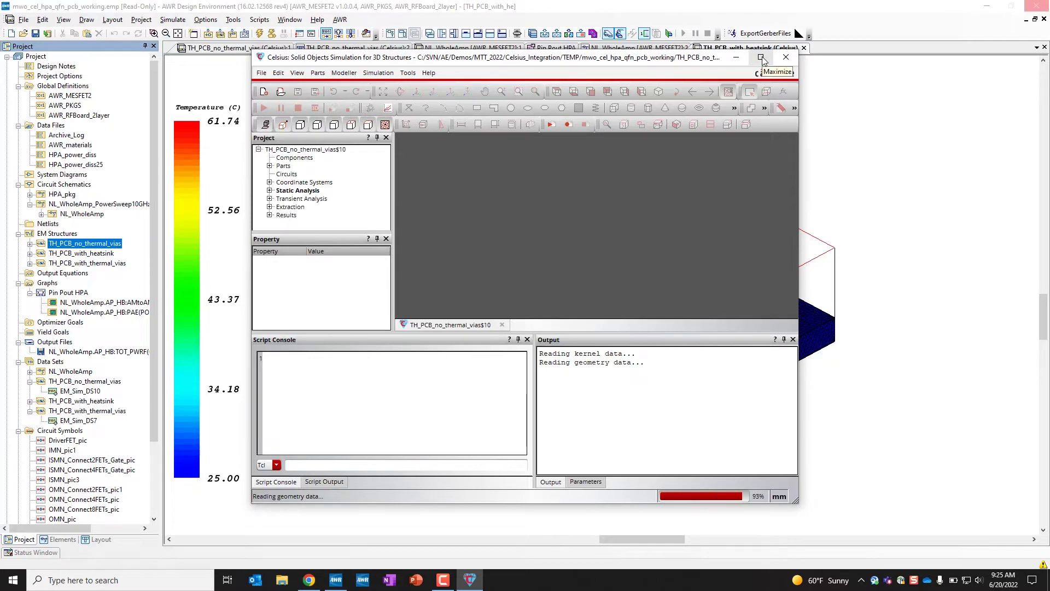
# - Hide QFN_overmold's body87 to expose the die, then close Celsius without saving
pyautogui.click(760, 57)
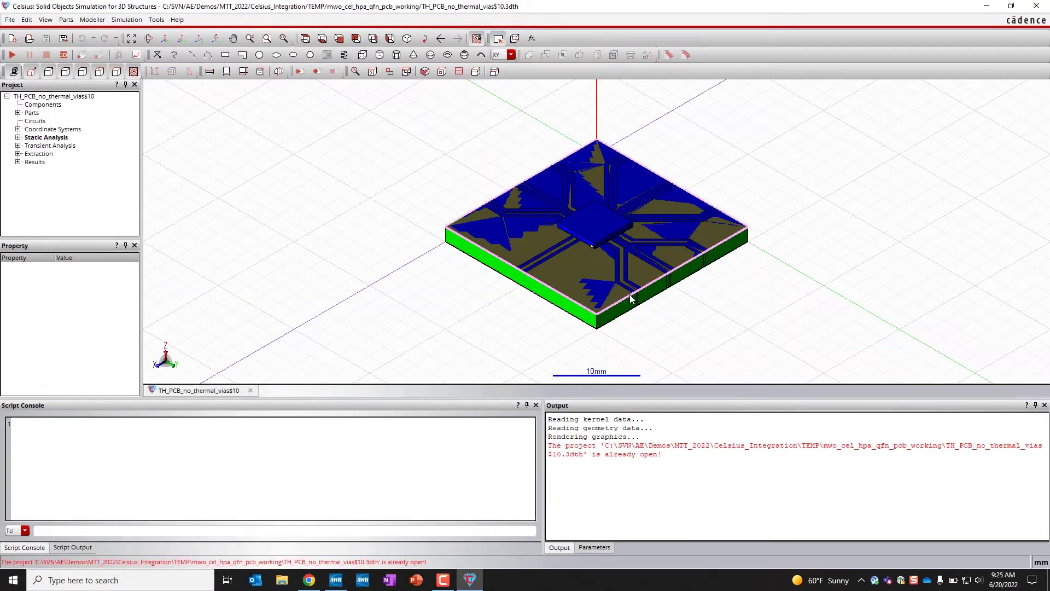
pyautogui.click(18, 112)
pyautogui.click(29, 121)
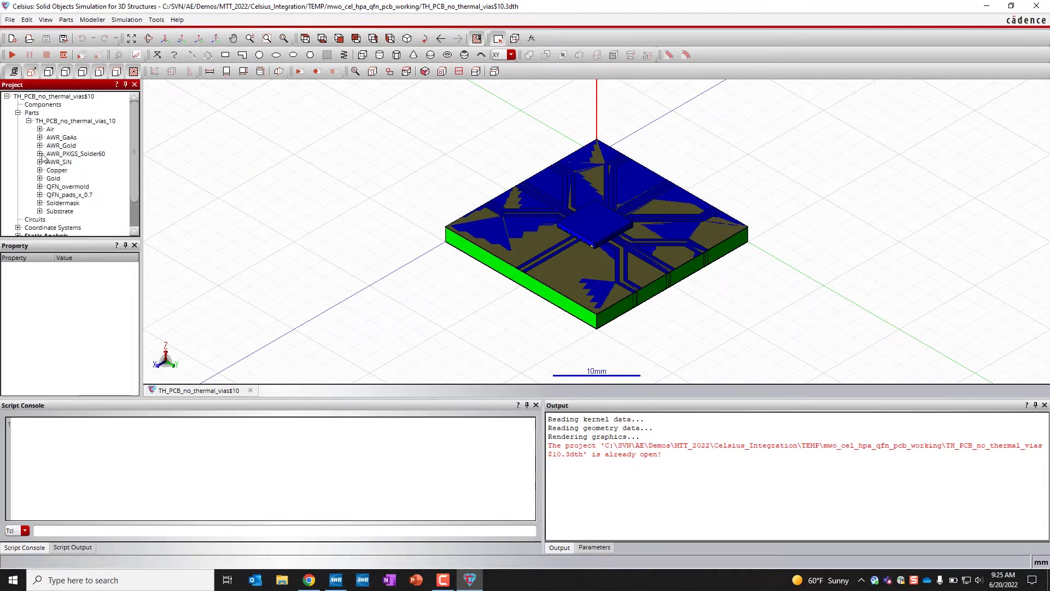
pyautogui.click(40, 186)
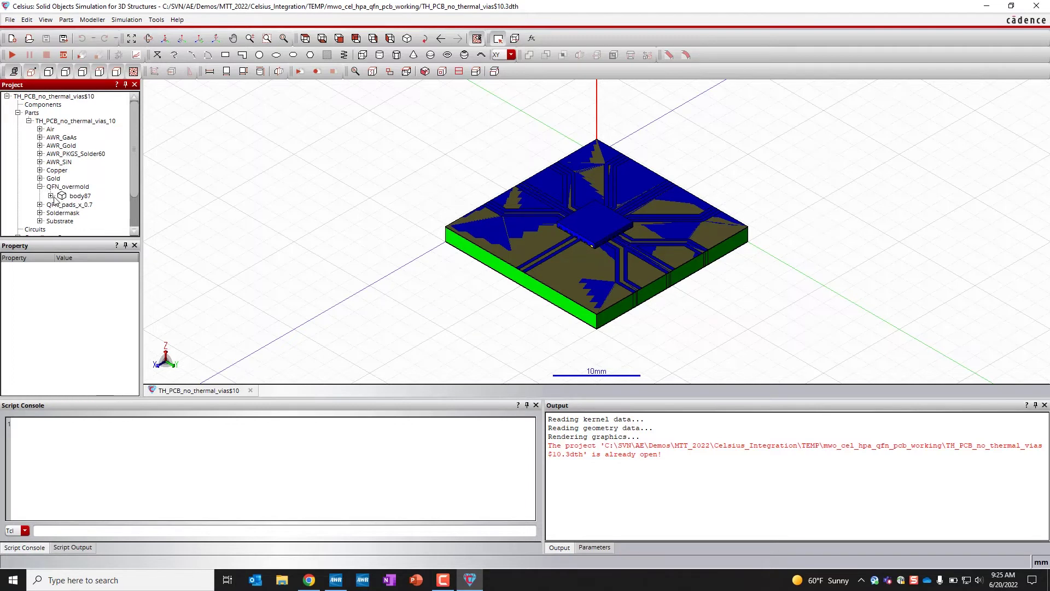
pyautogui.rightClick(64, 196)
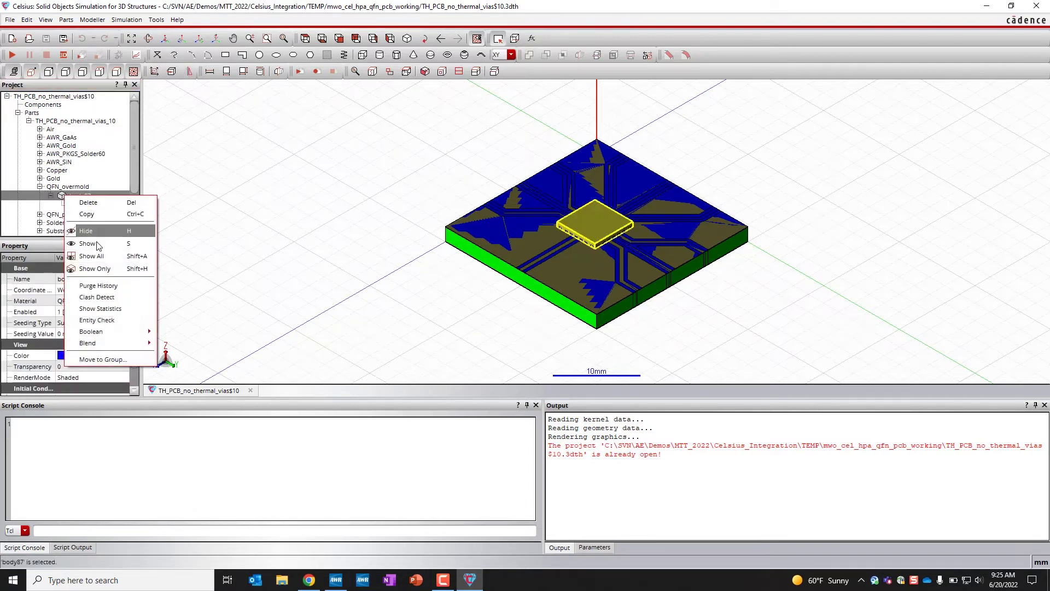
pyautogui.click(90, 232)
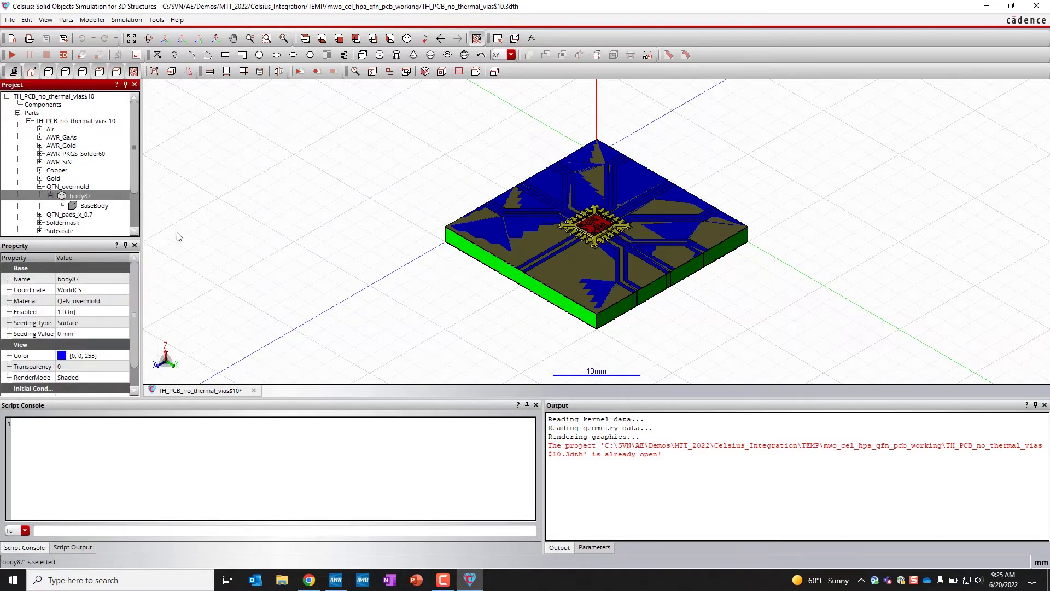
pyautogui.scroll(10, 578, 215)
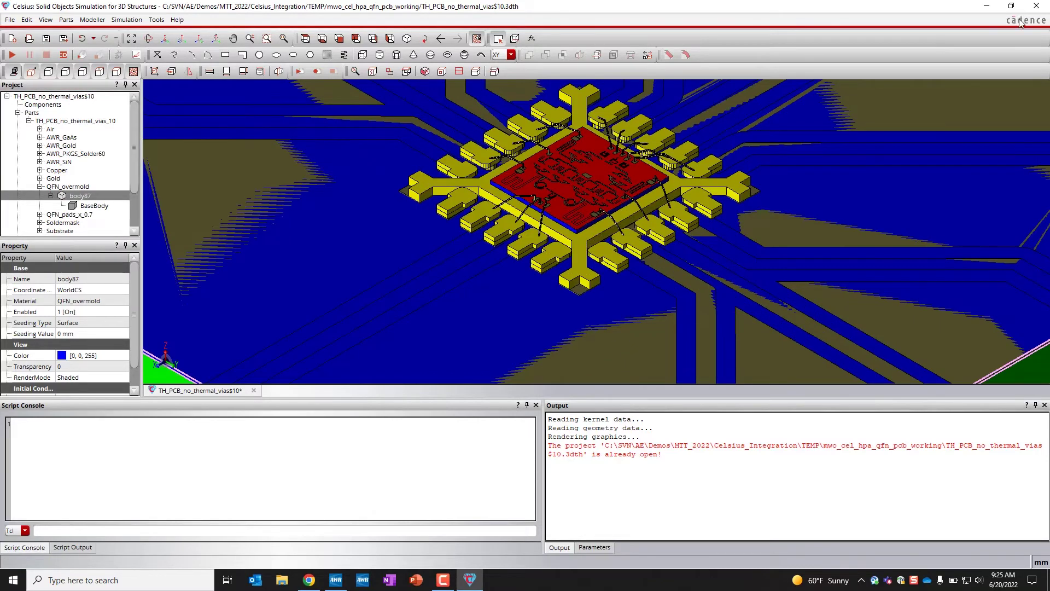
pyautogui.click(1034, 8)
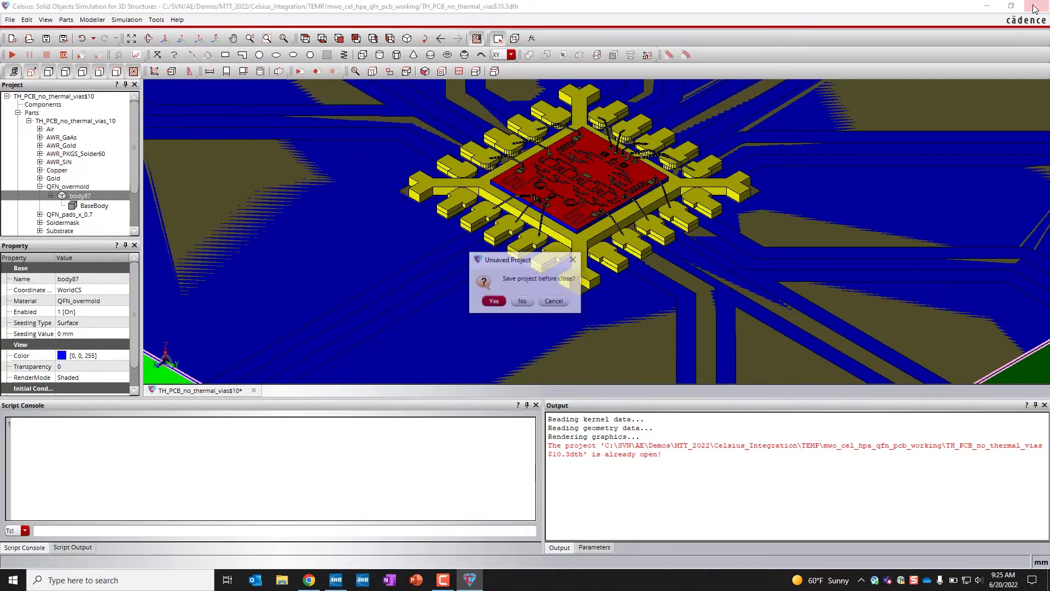
pyautogui.click(522, 302)
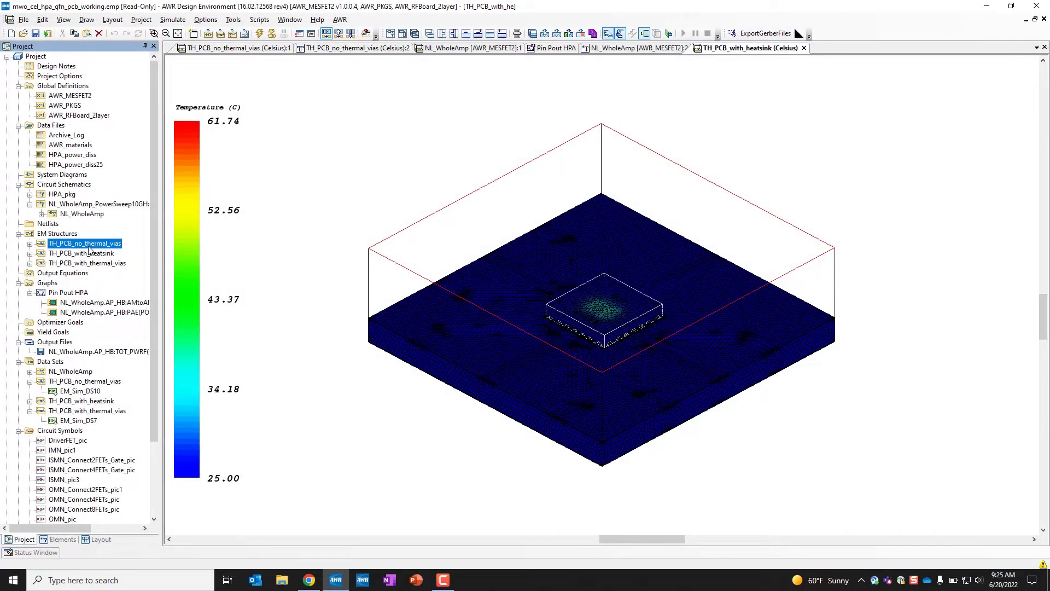
# - Open the TH_PCB_no_thermal_vias 3D layout and enable its TH_3D temperature map
pyautogui.rightClick(99, 245)
pyautogui.click(120, 264)
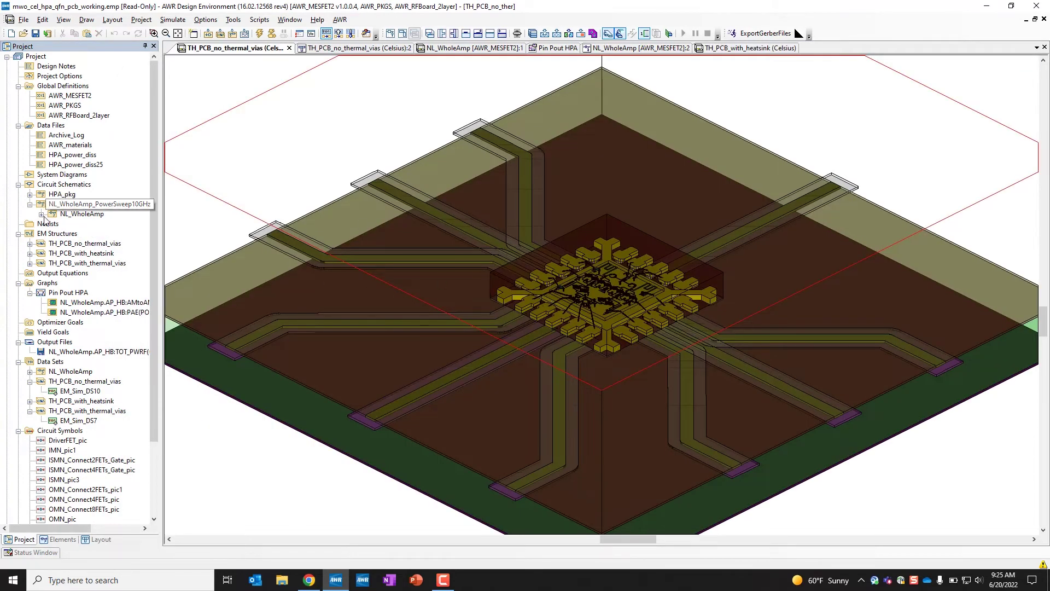
pyautogui.click(30, 244)
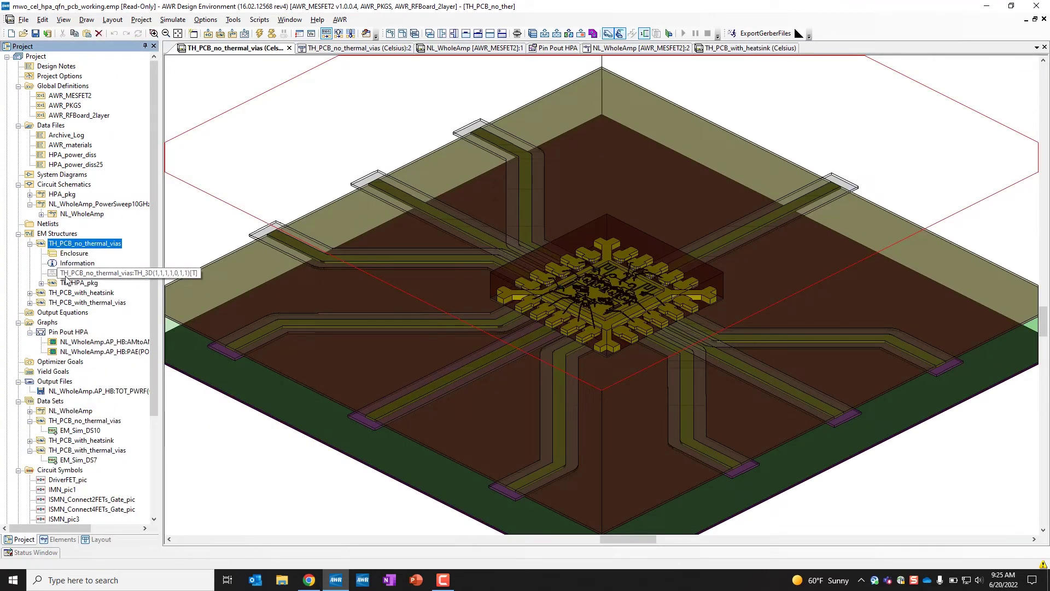
pyautogui.rightClick(65, 273)
pyautogui.click(87, 285)
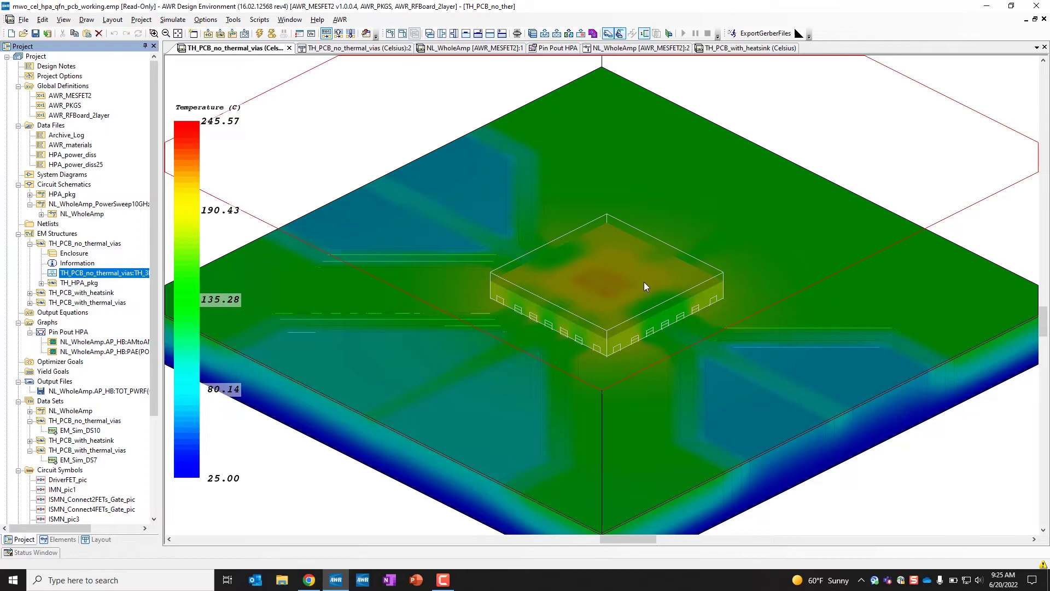
# - Slice the 245.57 °C temperature map with a cut plane
pyautogui.scroll(2, 643, 283)
pyautogui.scroll(-1, 641, 284)
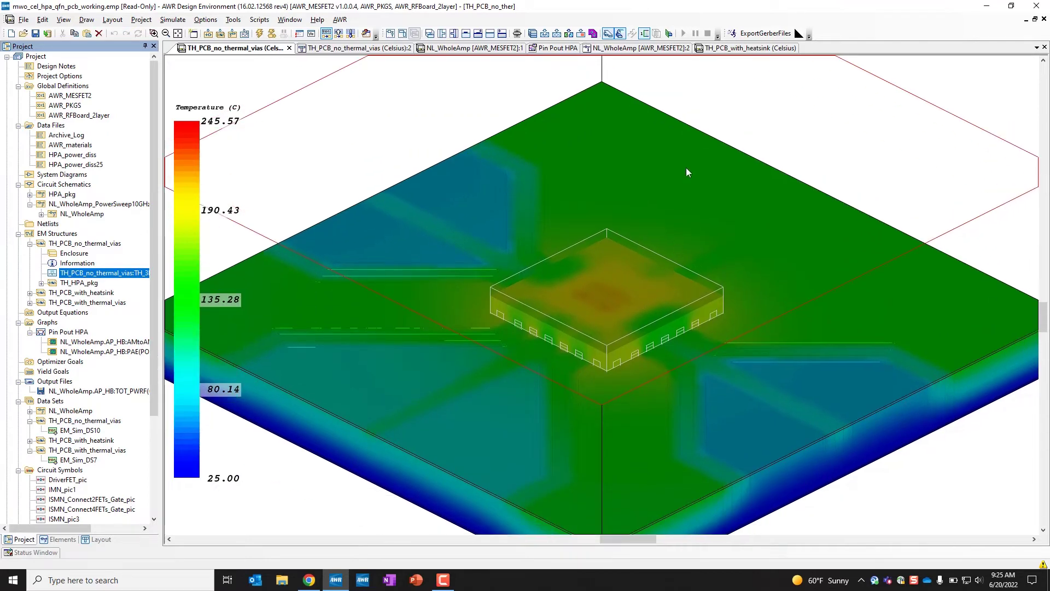
pyautogui.click(669, 33)
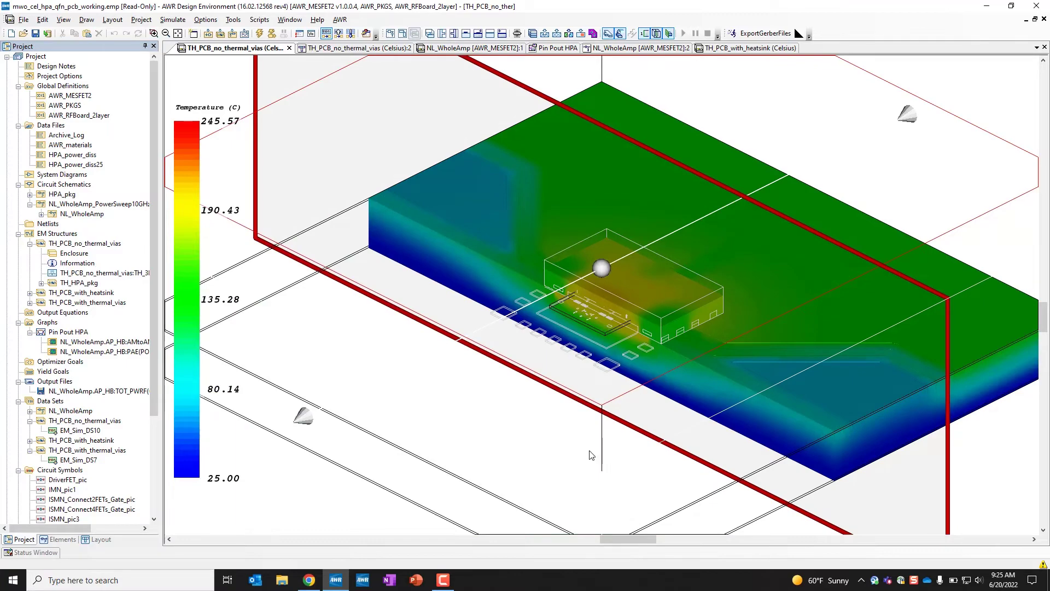
# - Orbit lower and raise the horizontal cut plane to die level inside the QFN package
pyautogui.moveTo(565, 485); pyautogui.dragTo(483, 443)
pyautogui.scroll(-5, 576, 362)
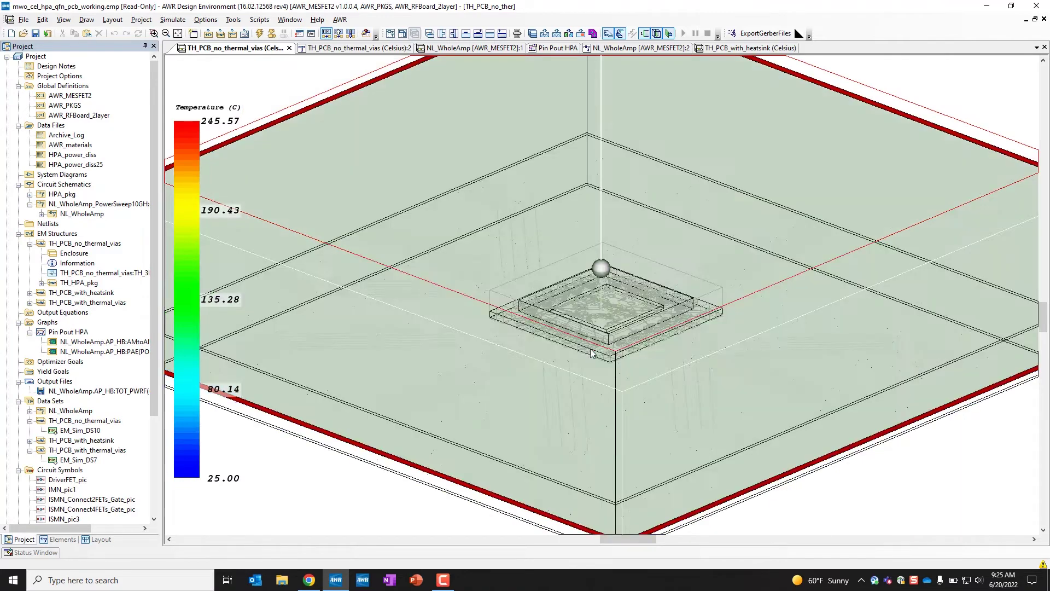
pyautogui.scroll(5, 581, 409)
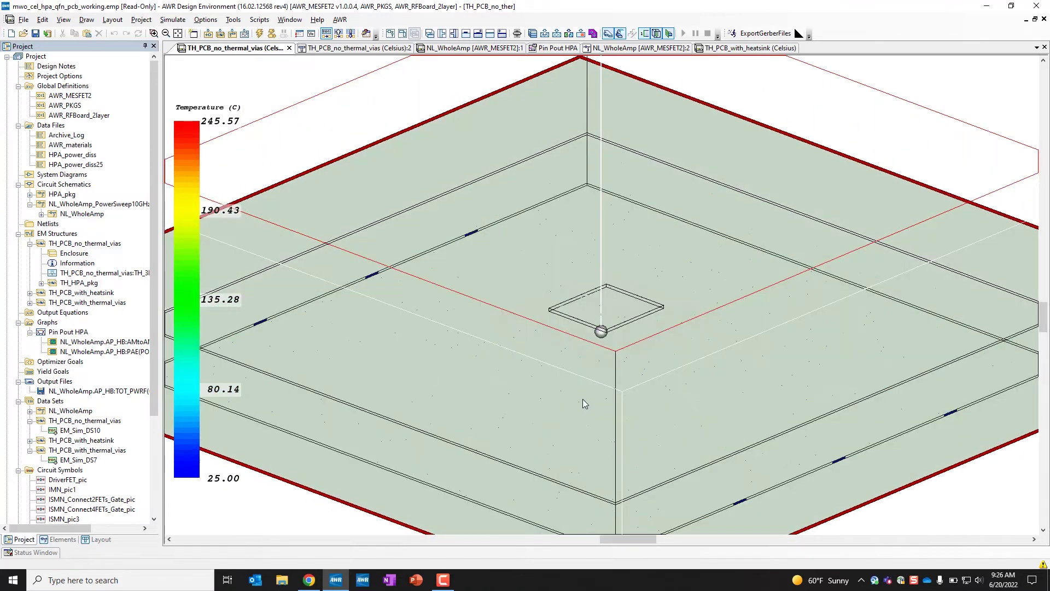
pyautogui.moveTo(583, 403); pyautogui.dragTo(581, 381)
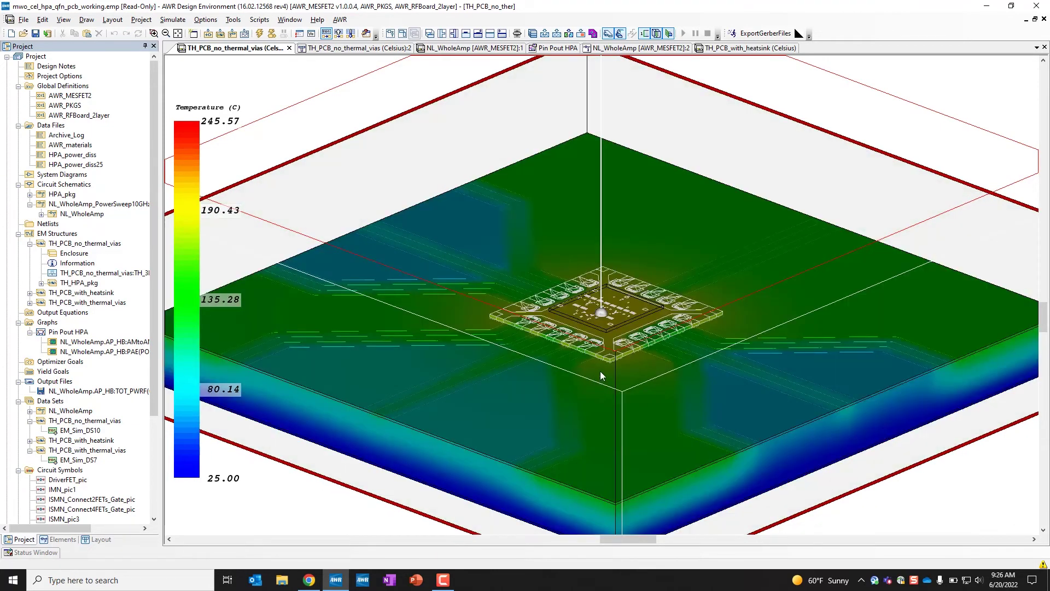
pyautogui.scroll(5, 614, 320)
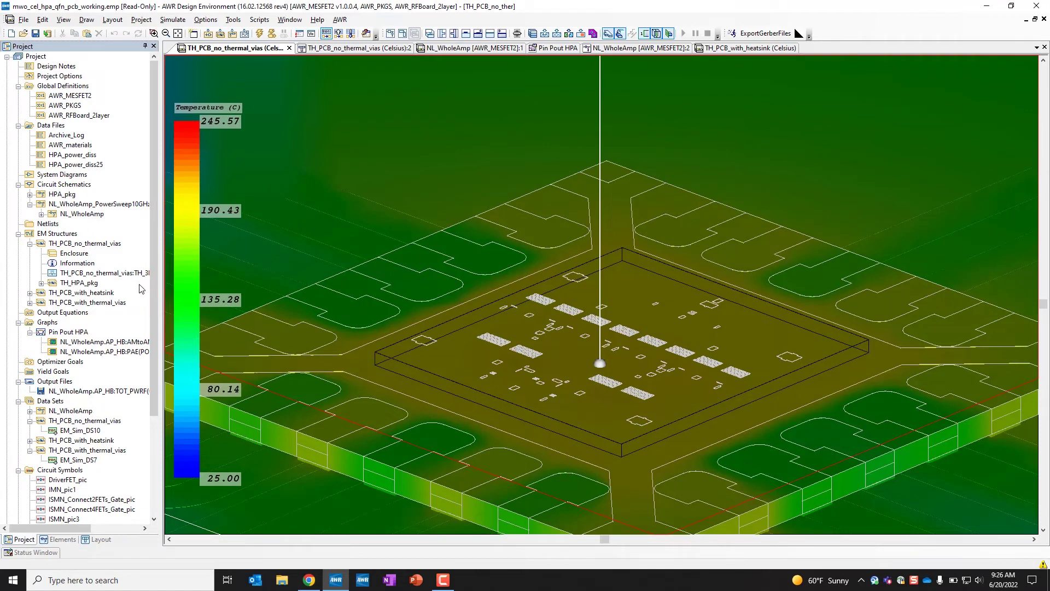
# - Show the TH_PCB_with_heatsink 3D temperature map zoomed on the package, peaking at 61.74 °C
pyautogui.rightClick(53, 295)
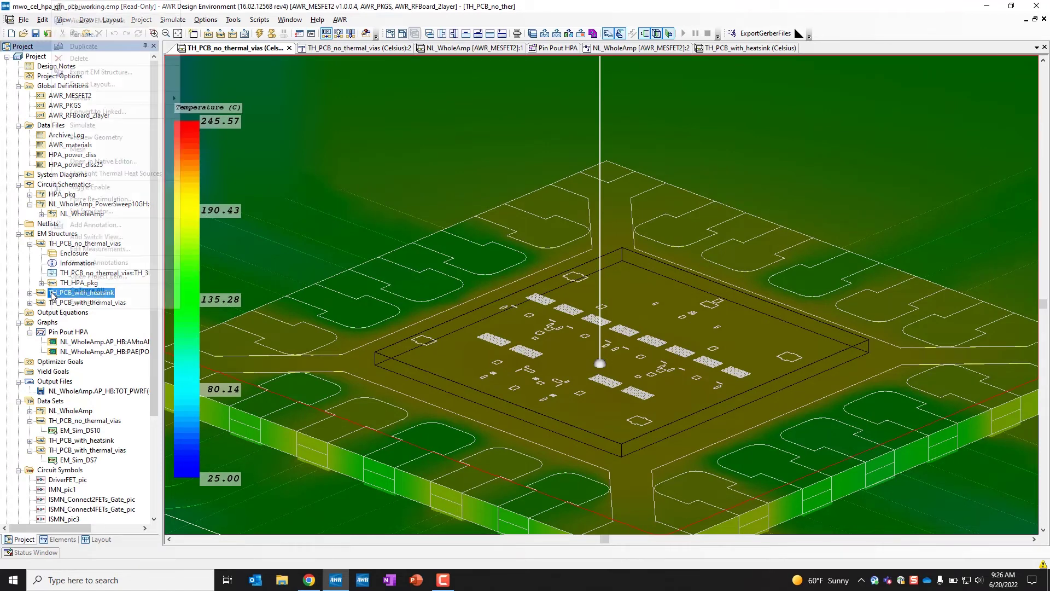
pyautogui.click(39, 295)
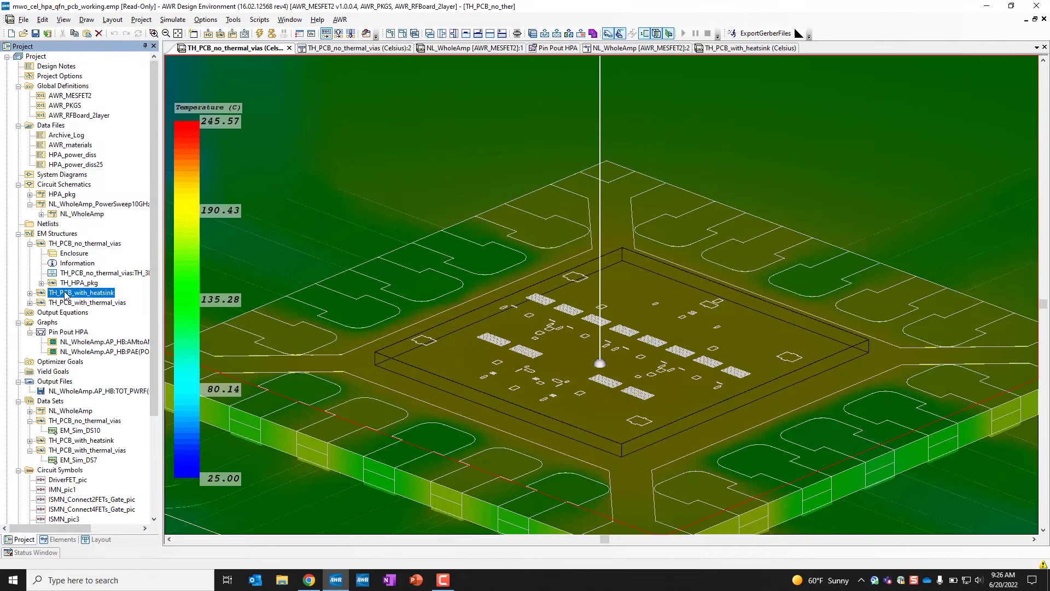
pyautogui.rightClick(72, 296)
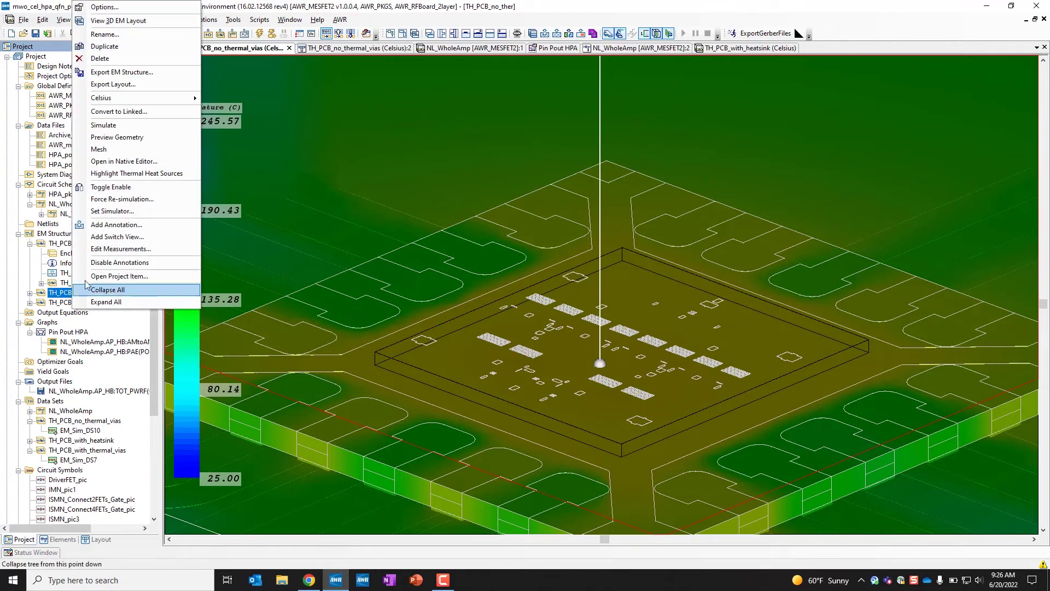
pyautogui.click(138, 25)
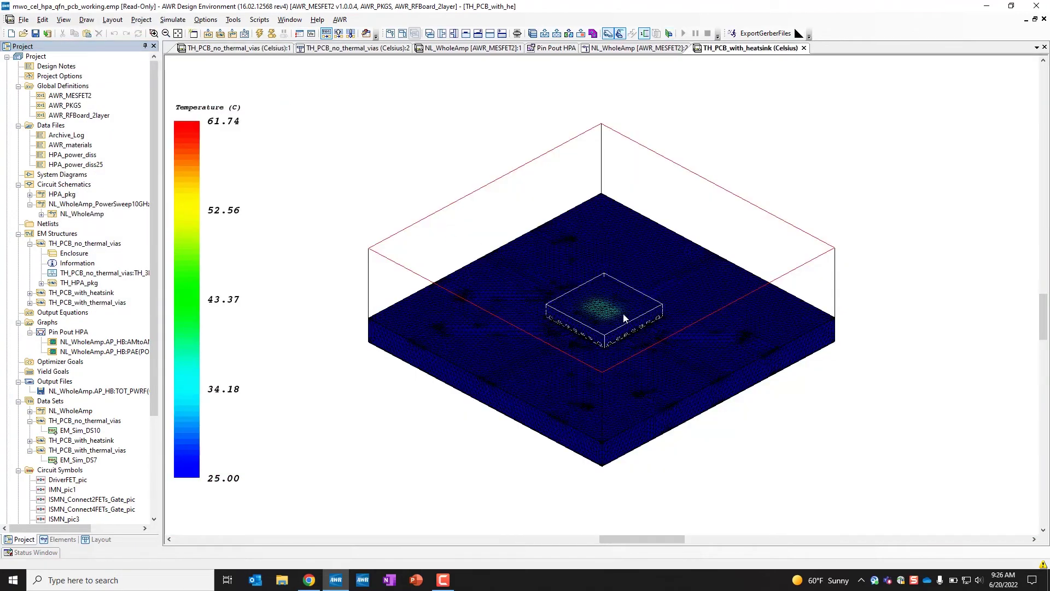
pyautogui.scroll(5, 604, 311)
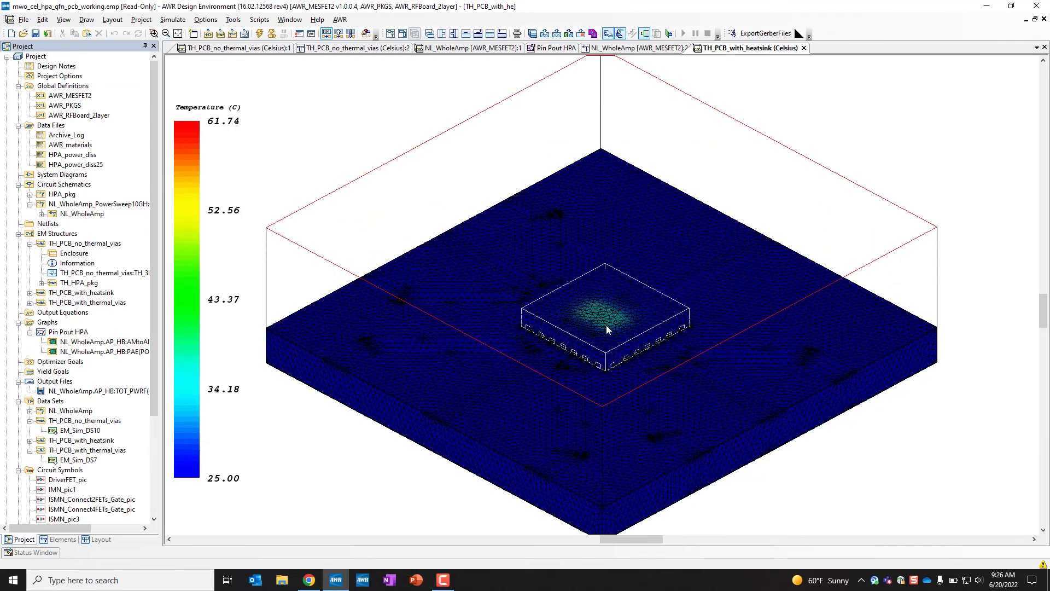
pyautogui.scroll(-1, 602, 345)
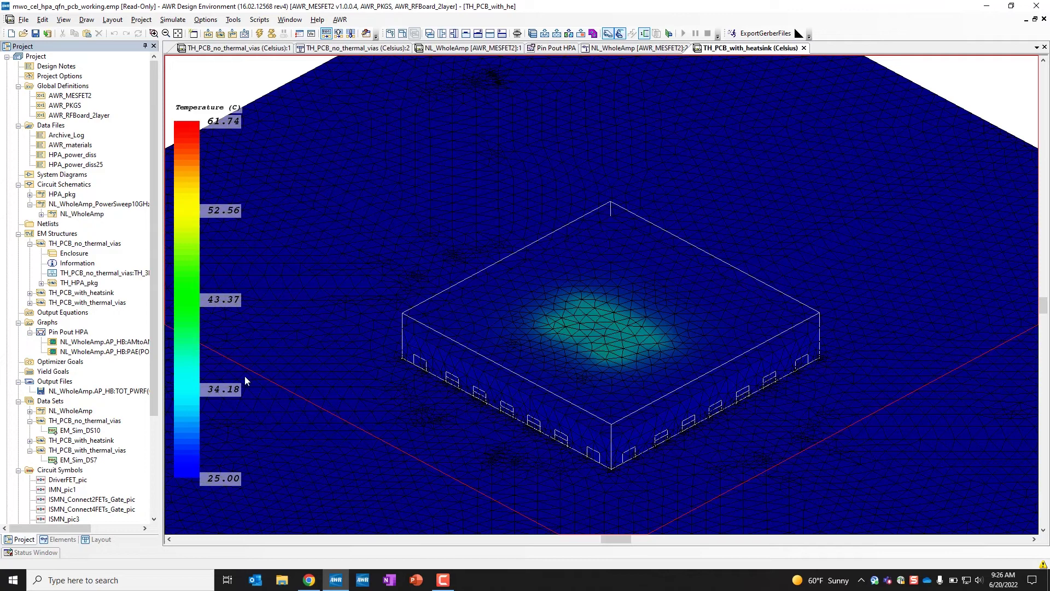
# - Show the TH_PCB_with_thermal_vias 3D temperature map (24.98–131.09 °C), rotated and zoomed on the package
pyautogui.rightClick(84, 304)
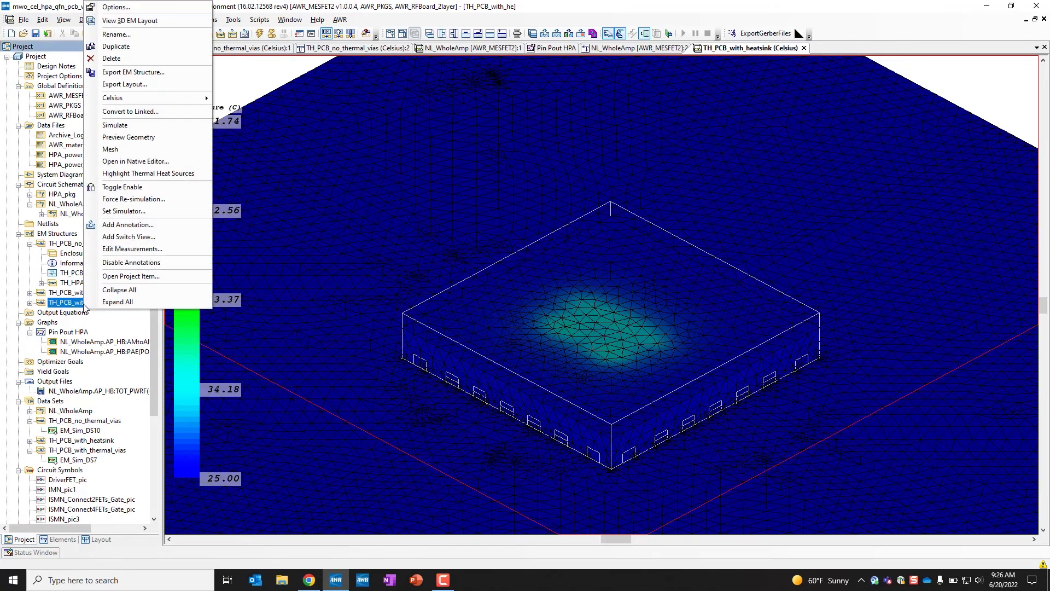
pyautogui.click(158, 21)
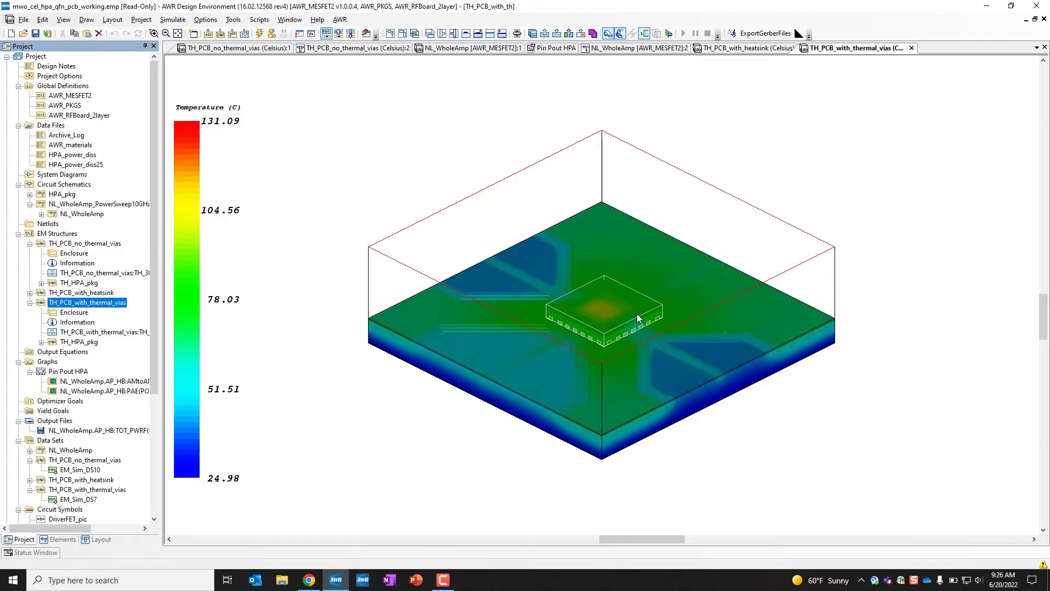
pyautogui.moveTo(637, 317); pyautogui.dragTo(615, 292)
pyautogui.scroll(2, 611, 291)
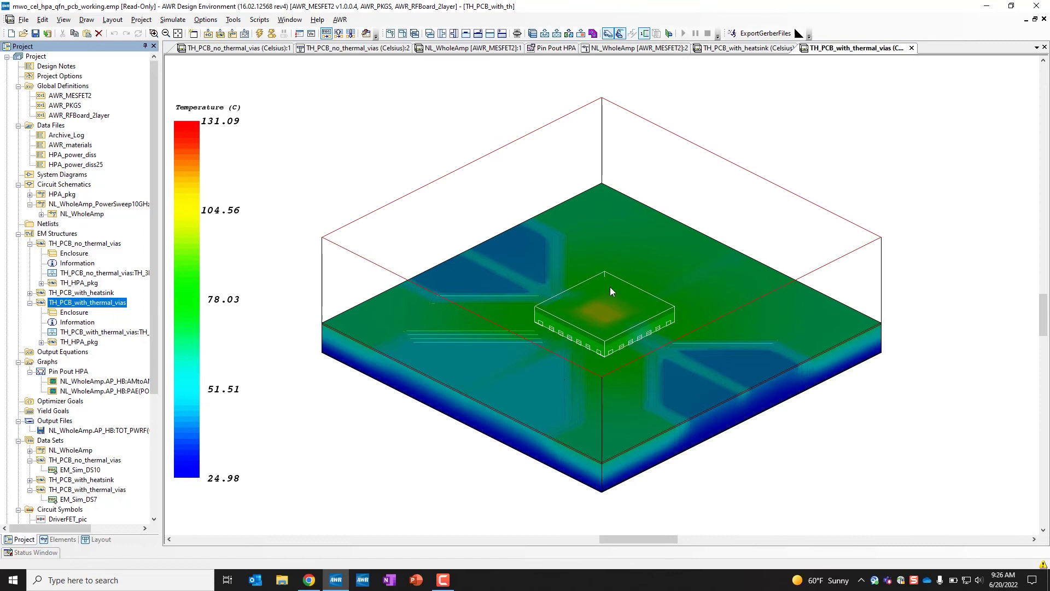
pyautogui.scroll(2, 610, 290)
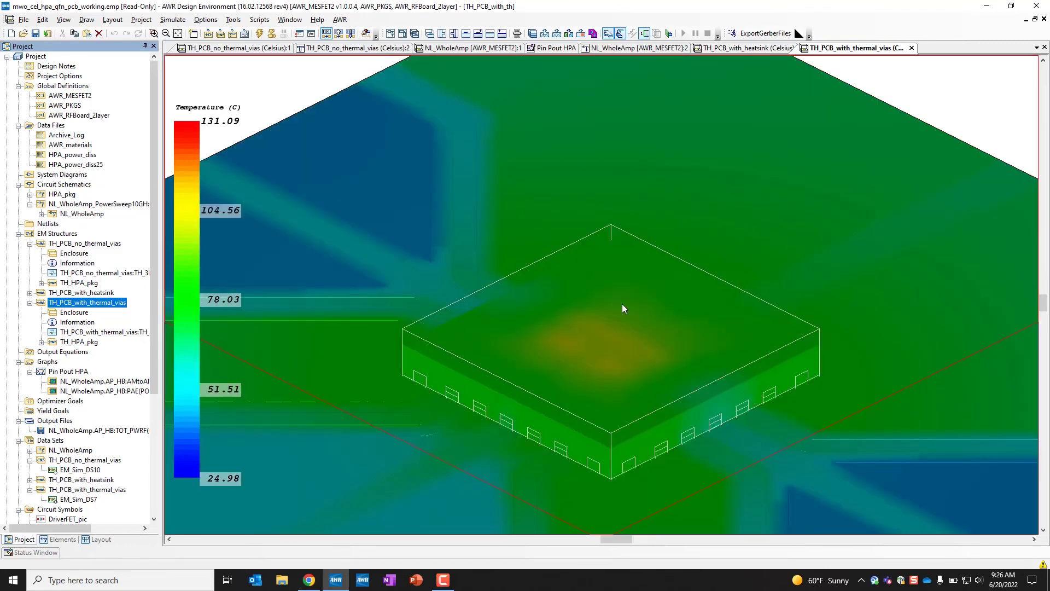
pyautogui.scroll(-1, 606, 310)
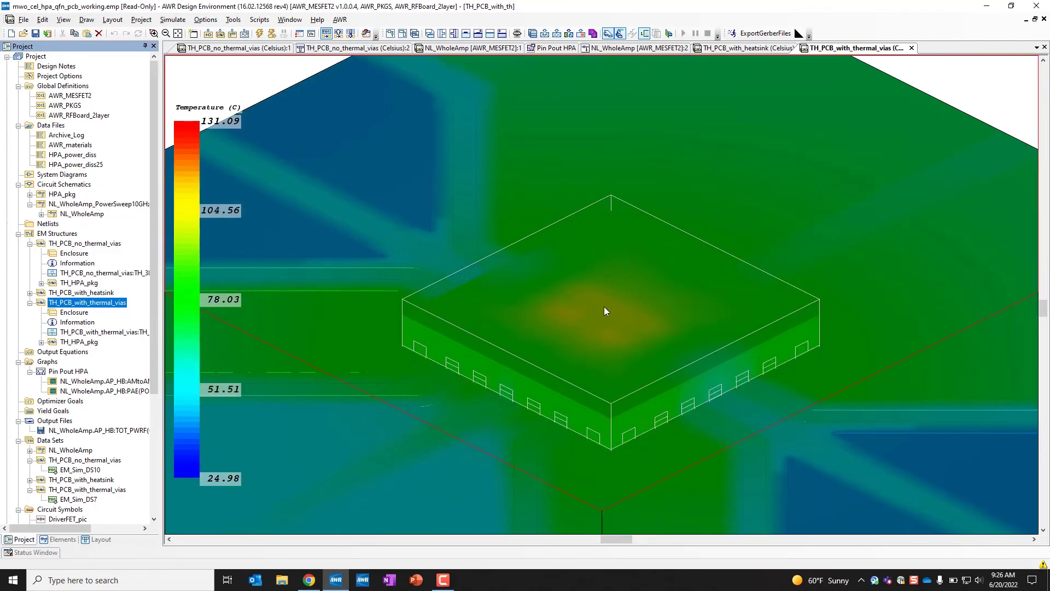